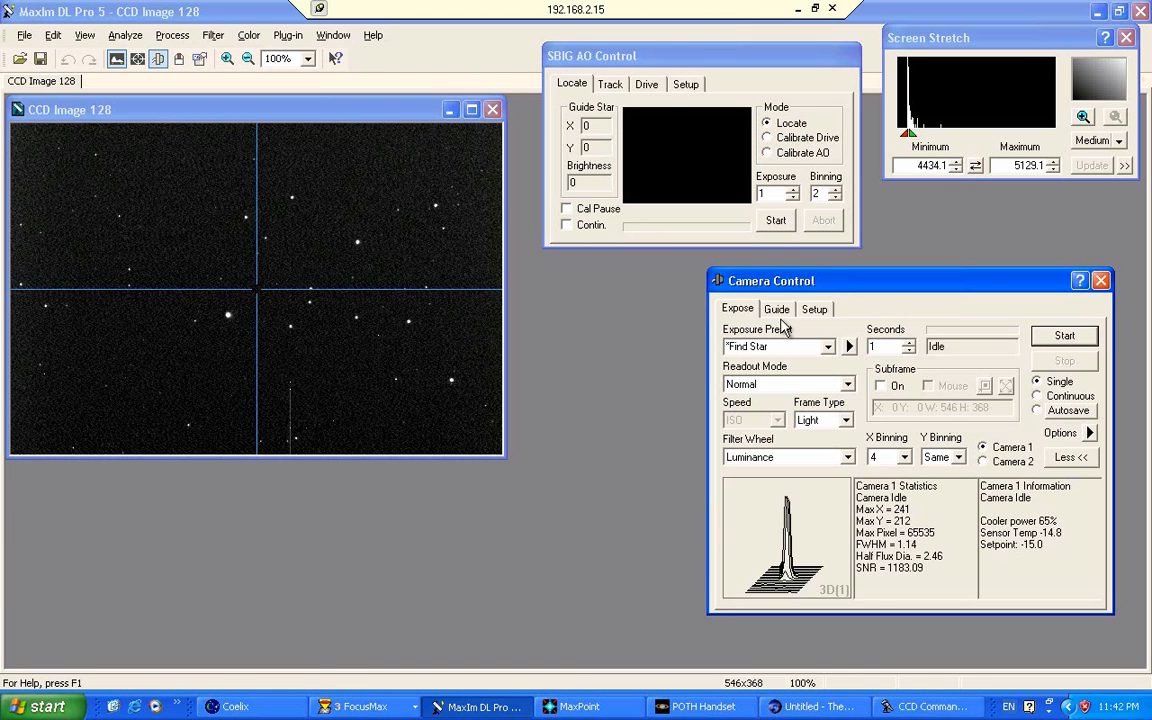
- Load the Focus exposure preset for the camera and set the filter wheel to Luminance
left_click(827, 350)
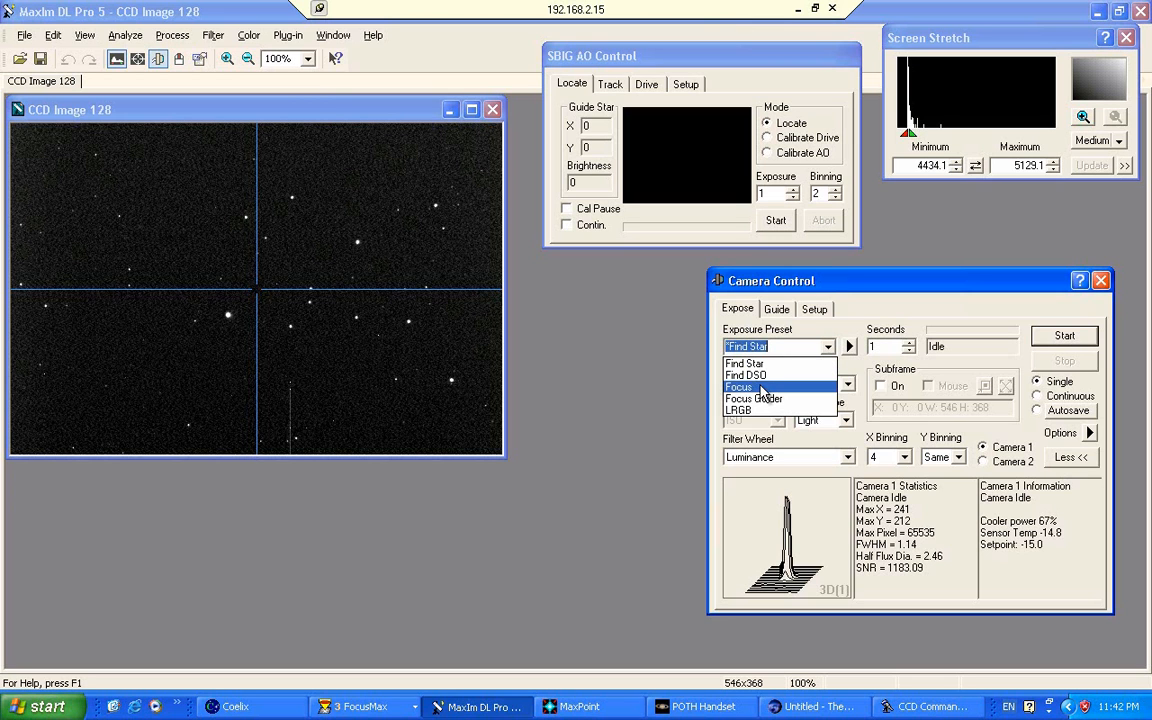
left_click(762, 388)
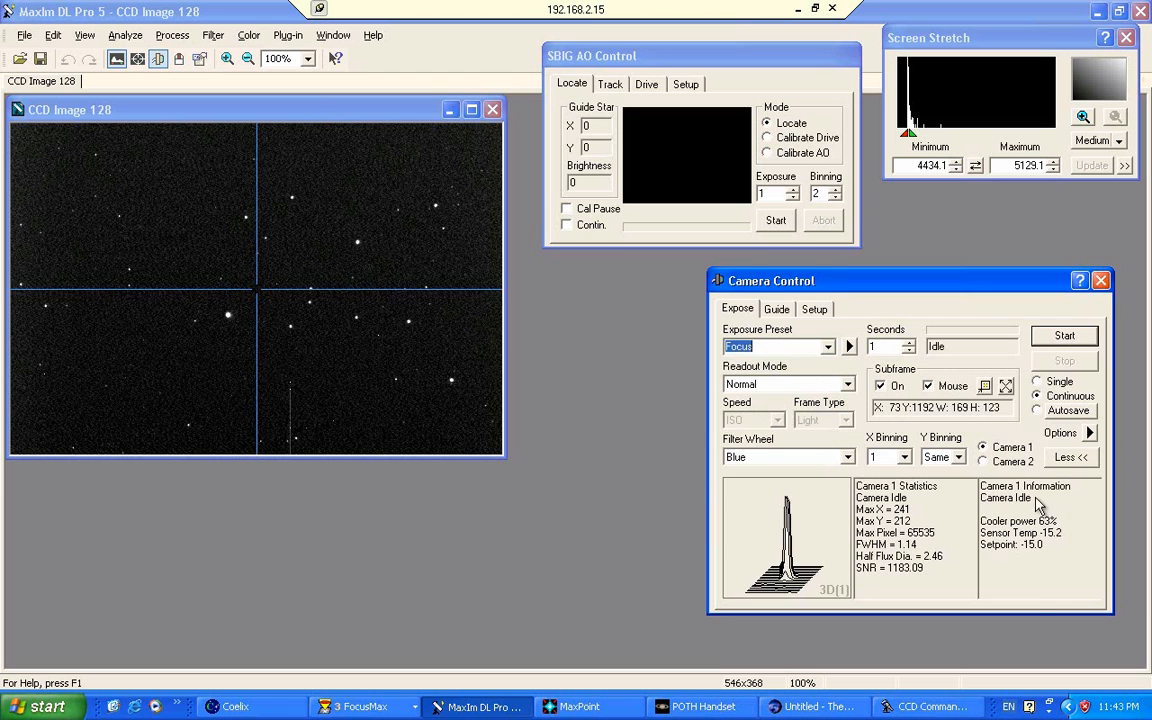
left_click(848, 457)
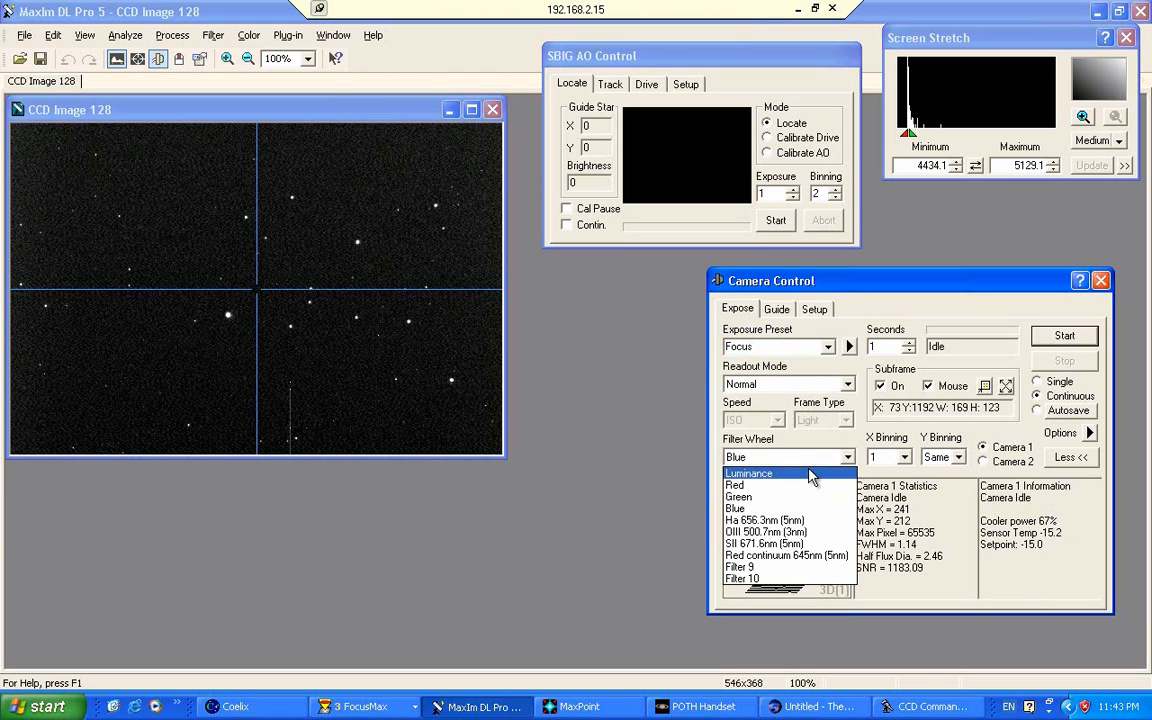
left_click(812, 475)
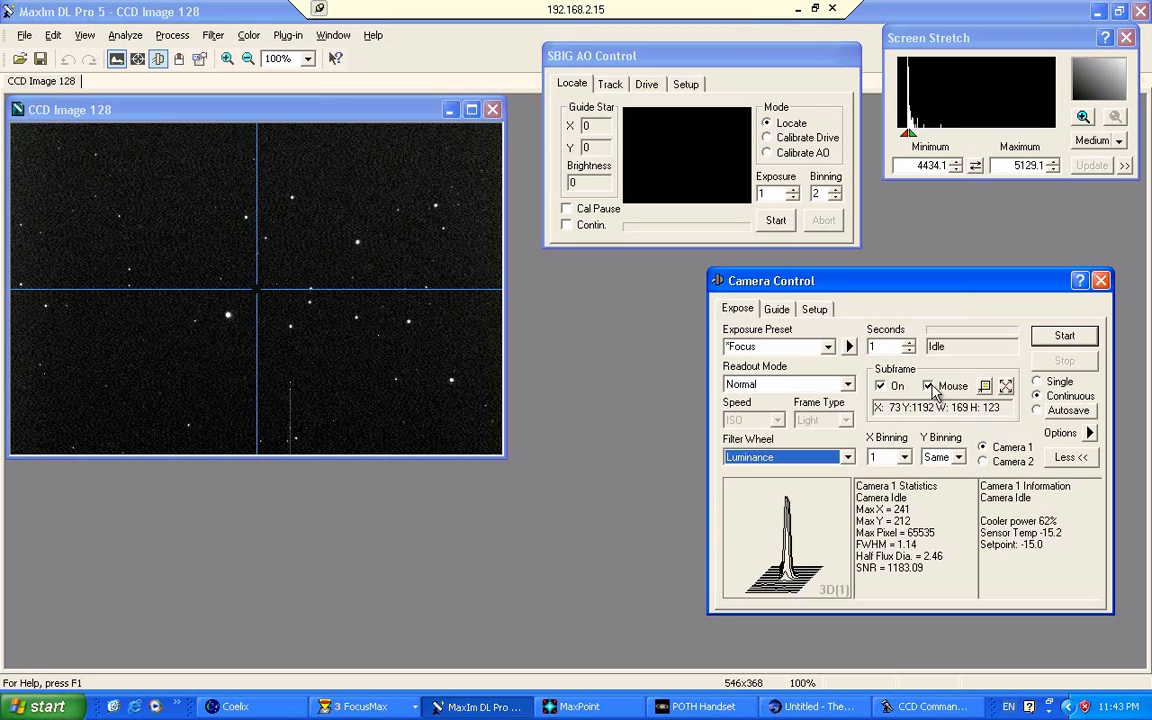
- Reset the subframe to the full 2184 × 1472 frame and take a single 1-second exposure
left_click(1006, 388)
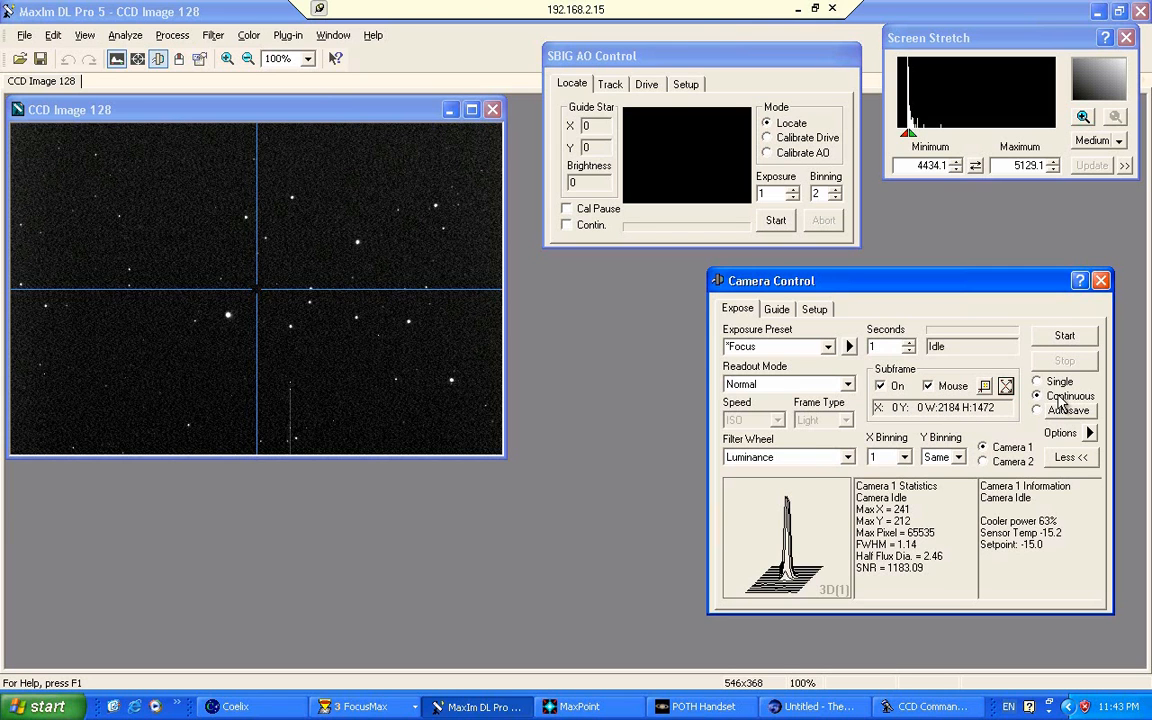
left_click(1035, 381)
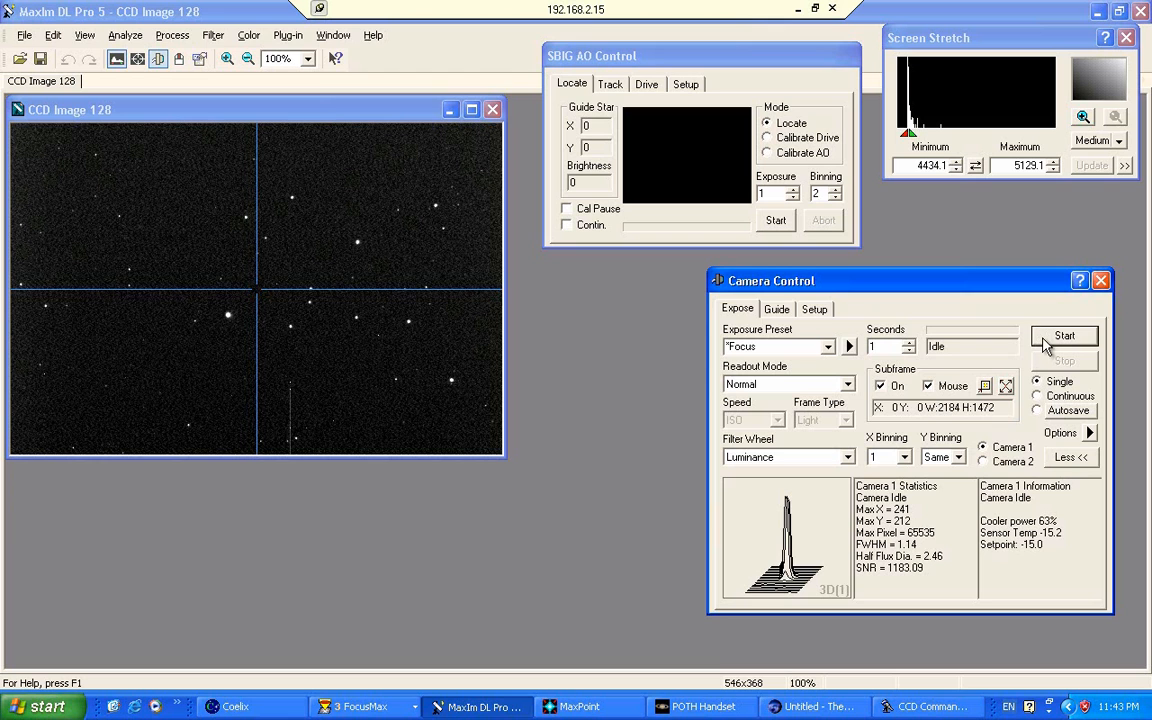
left_click(1060, 336)
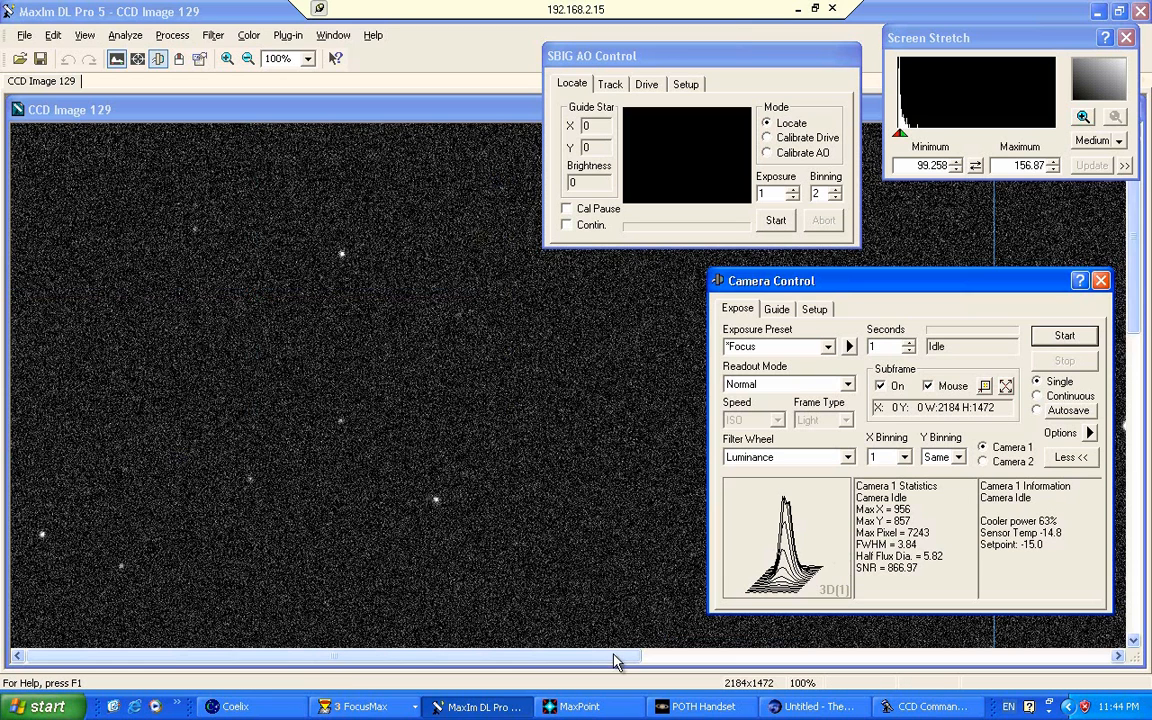
- Define a subframe of about 196 × 190 pixels around the bright star near the image centre and start continuous exposures
left_click(775, 660)
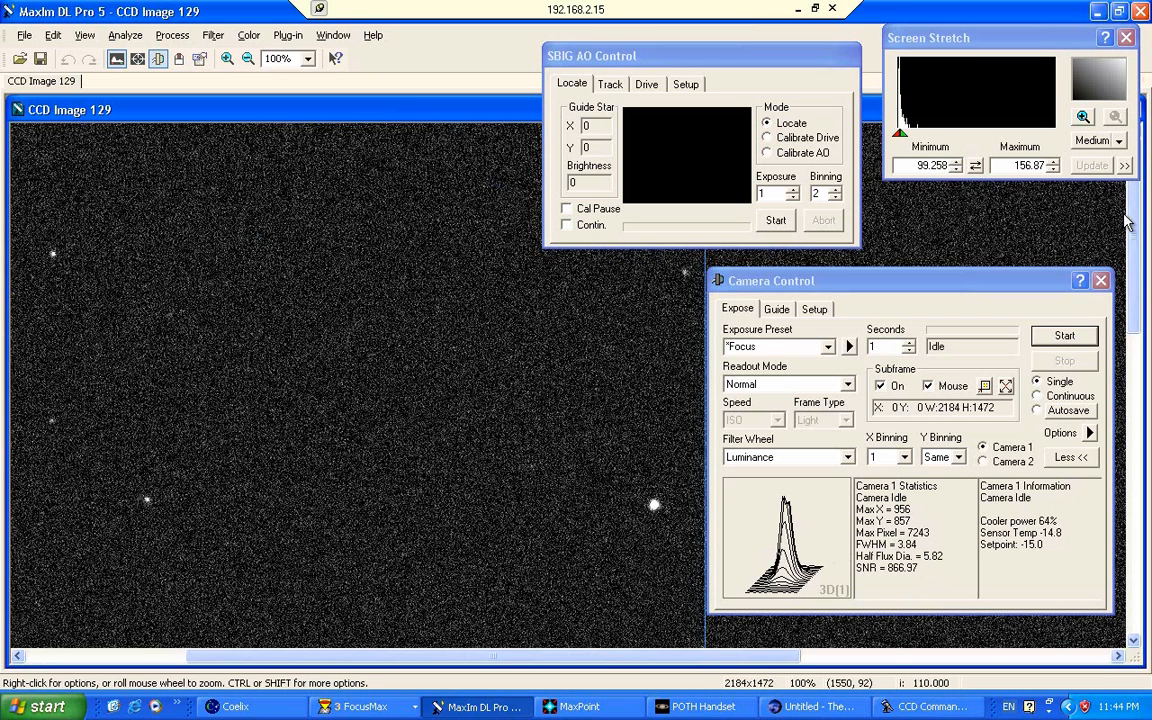
left_click_drag(1135, 358, 1137, 432)
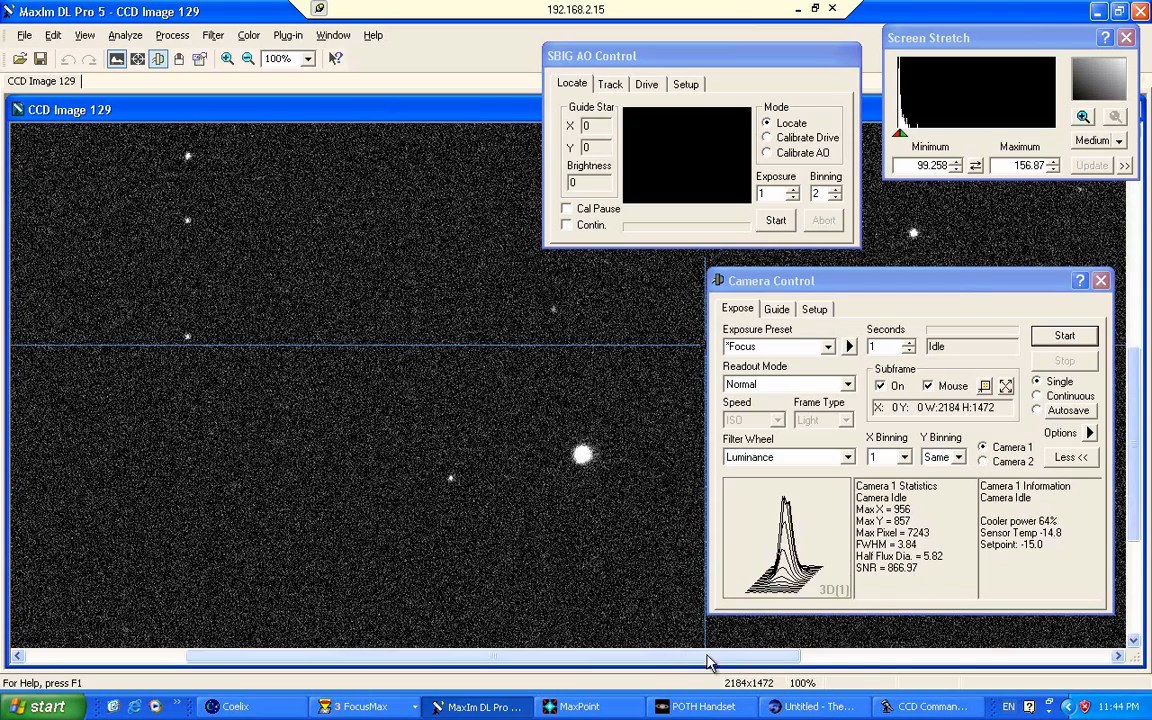
left_click(896, 662)
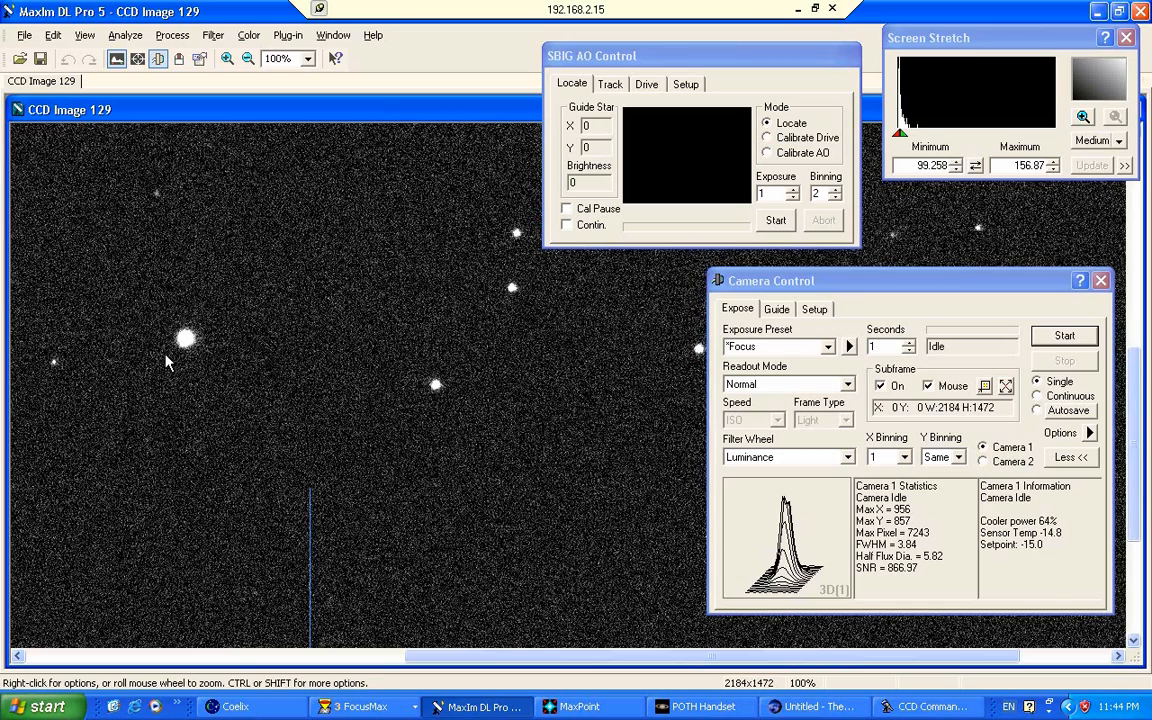
left_click_drag(95, 249, 271, 420)
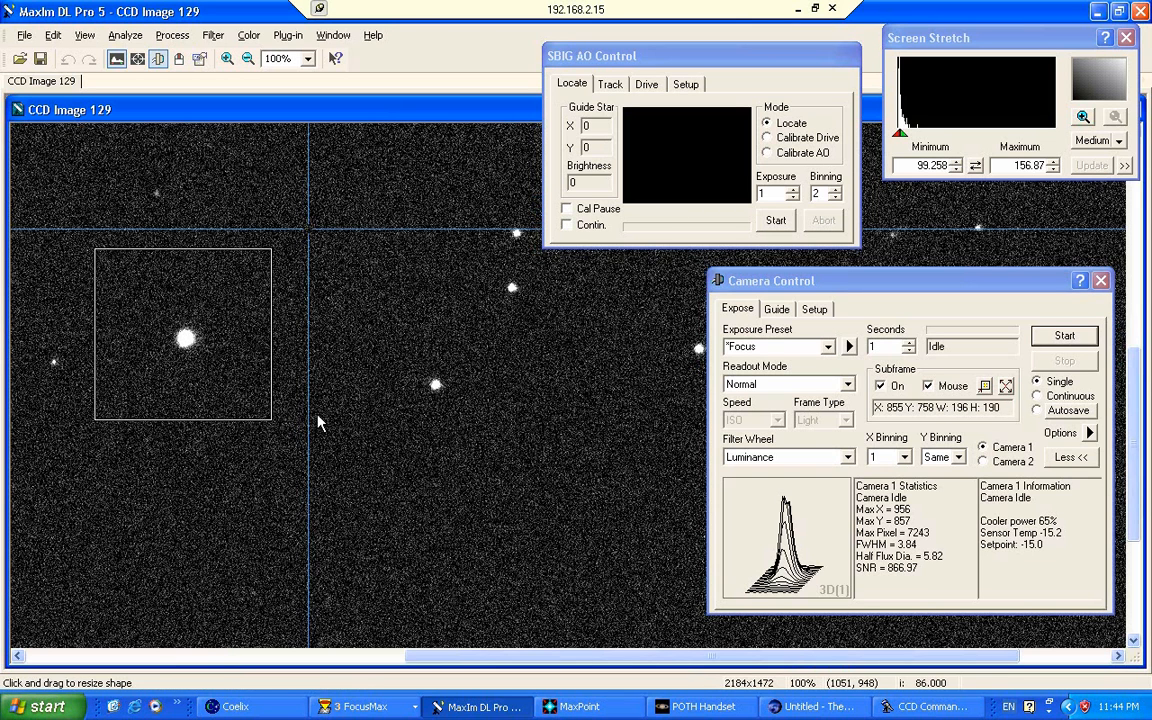
left_click(1037, 396)
left_click(1063, 338)
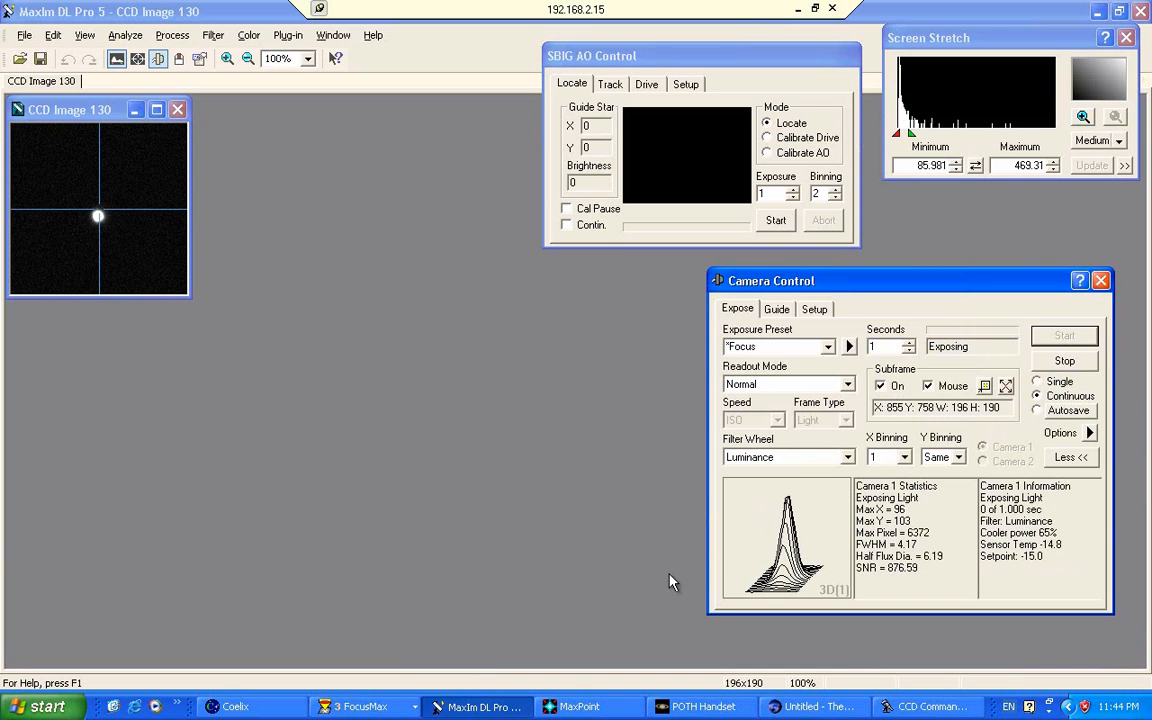
- Switch to Coelix, show the focuser controls in its telescope control panel, and arrange its windows clear of the star image and camera statistics
left_click(236, 707)
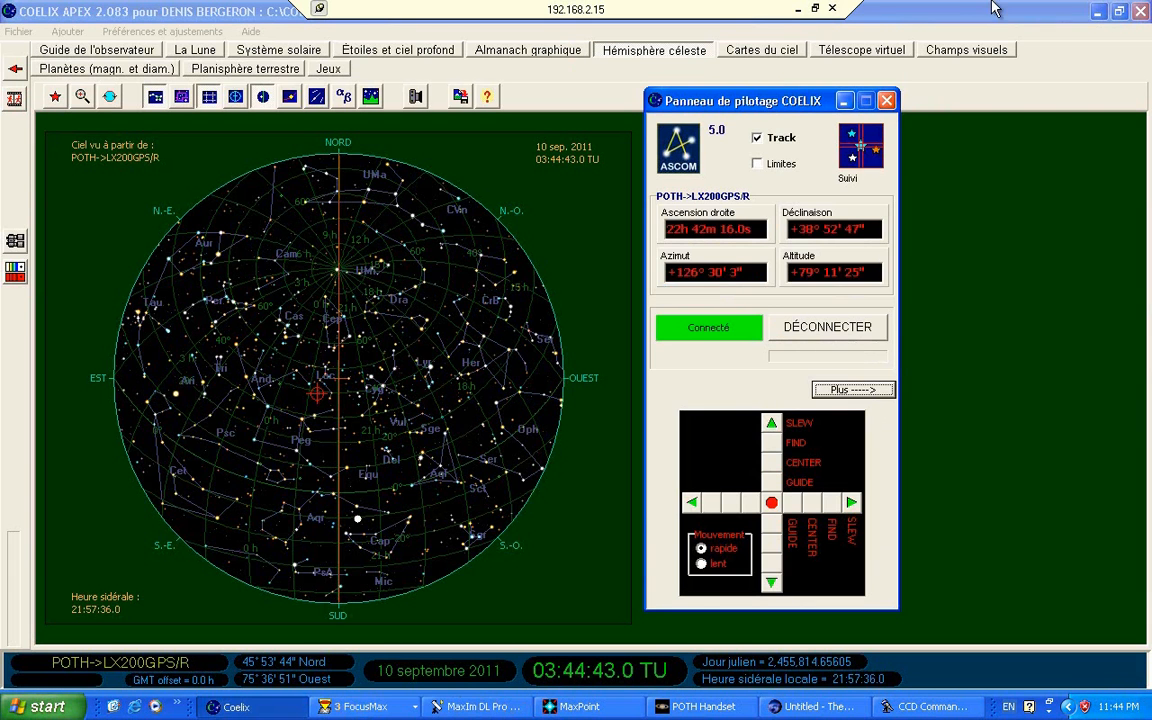
left_click(1120, 13)
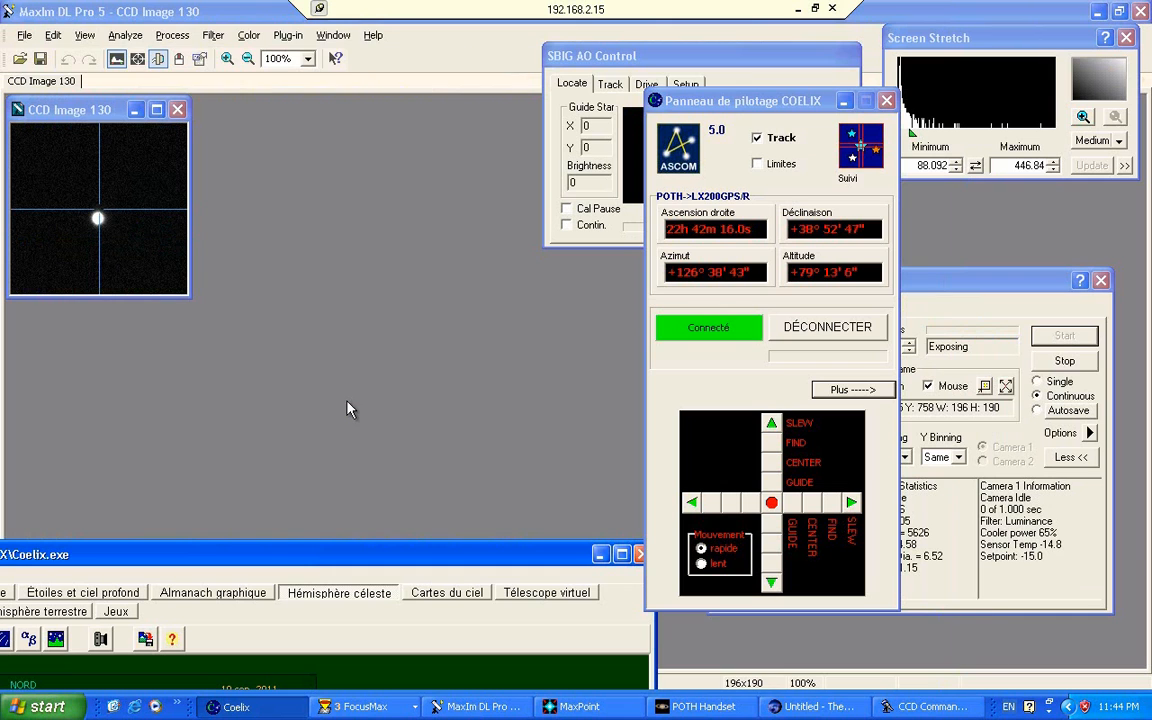
left_click(828, 394)
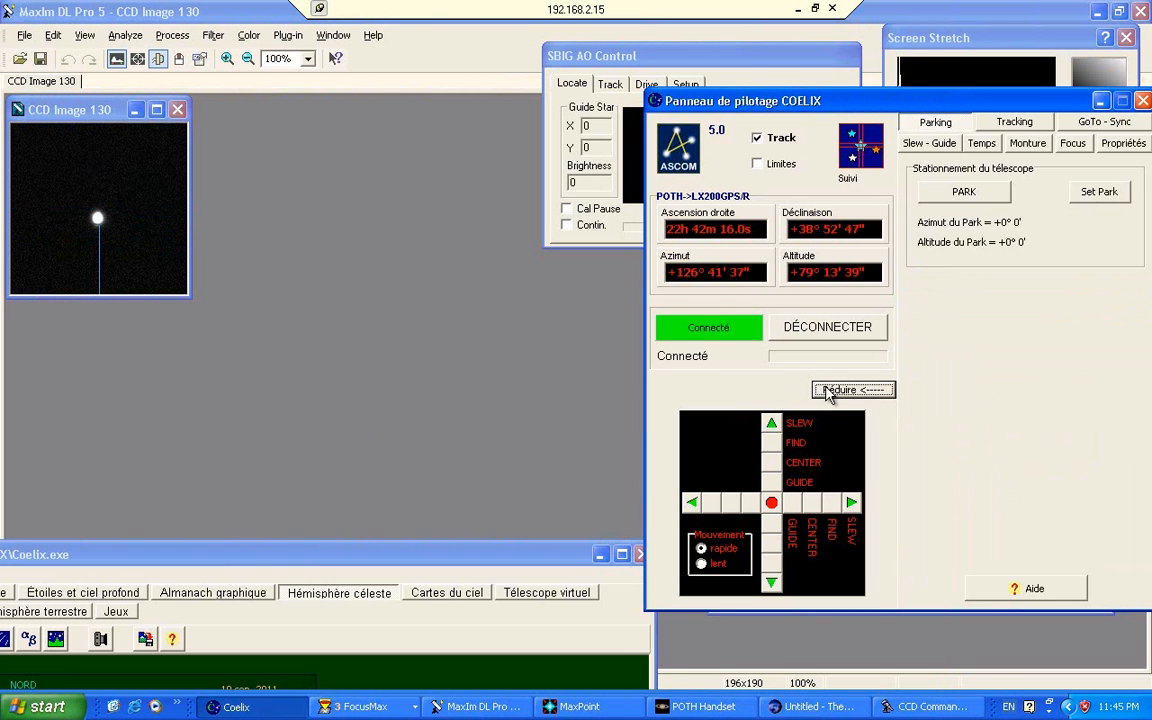
left_click(1074, 146)
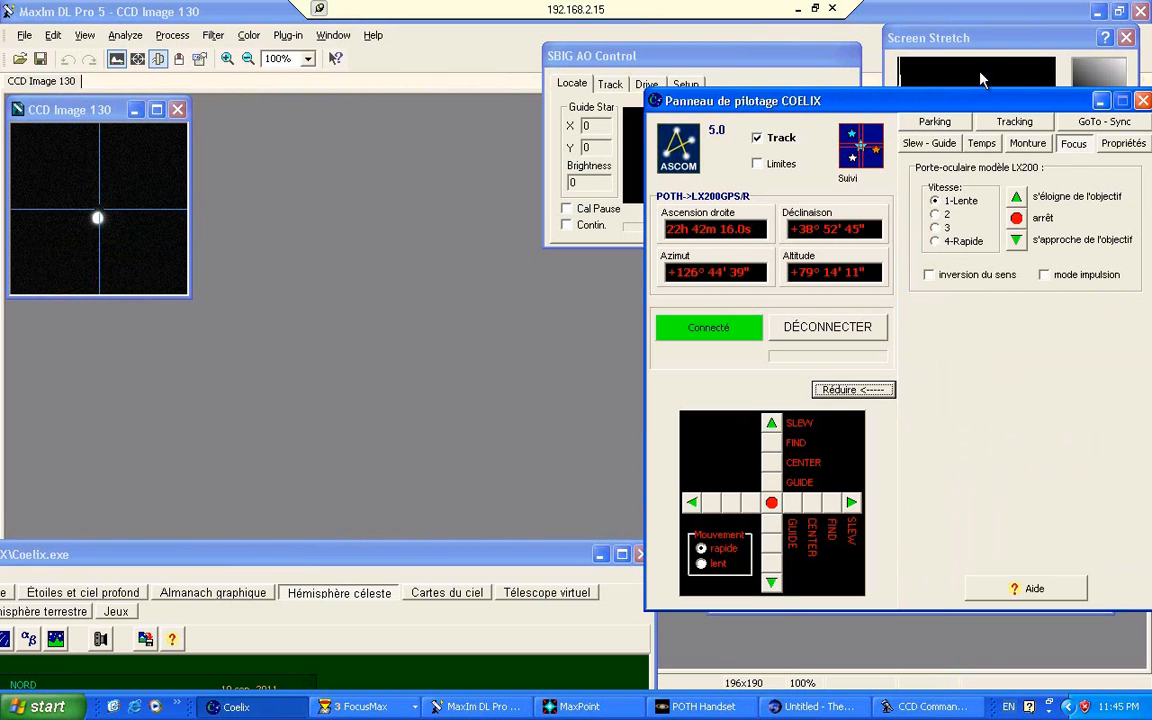
left_click_drag(386, 333, 302, 348)
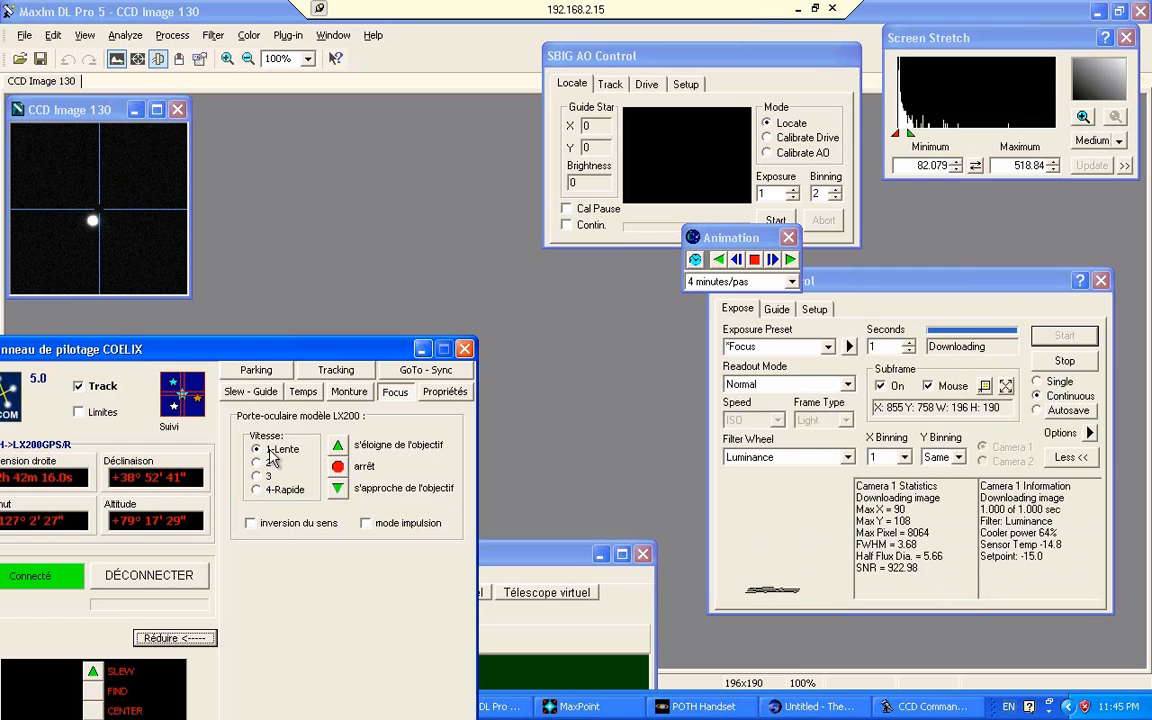
- Focus the star at slow speed 1-Lente, moving the focuser away from the objective, toward it in repeated moves, and away once more
left_click(338, 447)
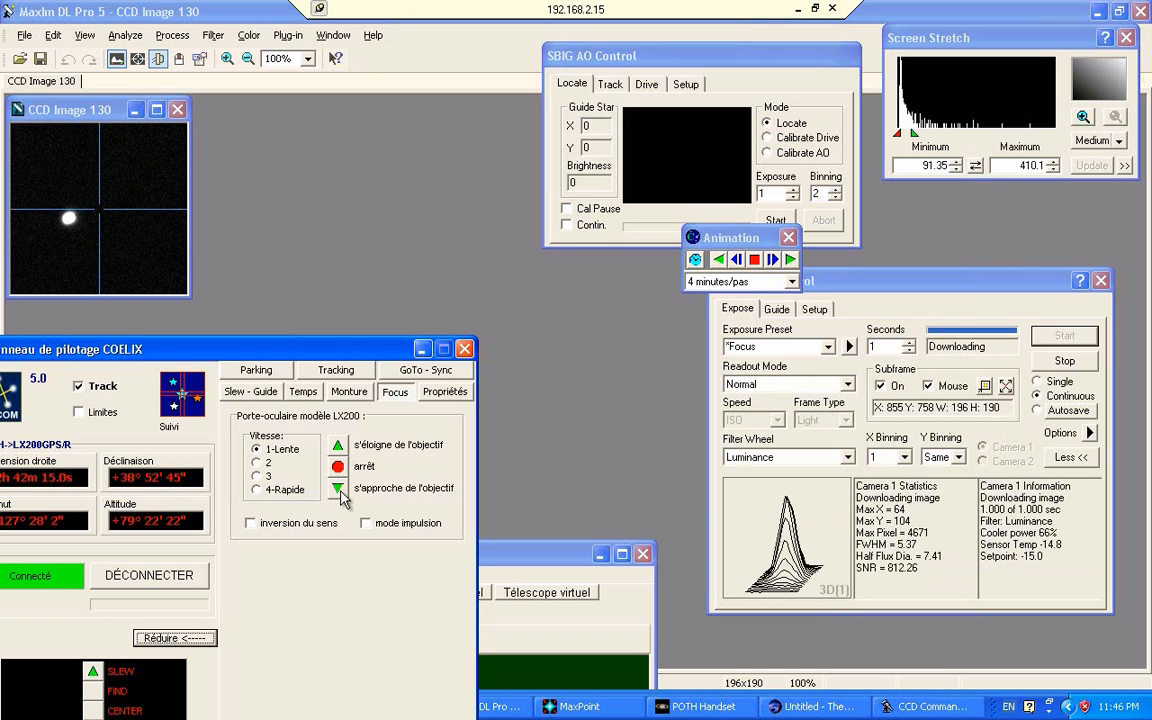
left_click(339, 490)
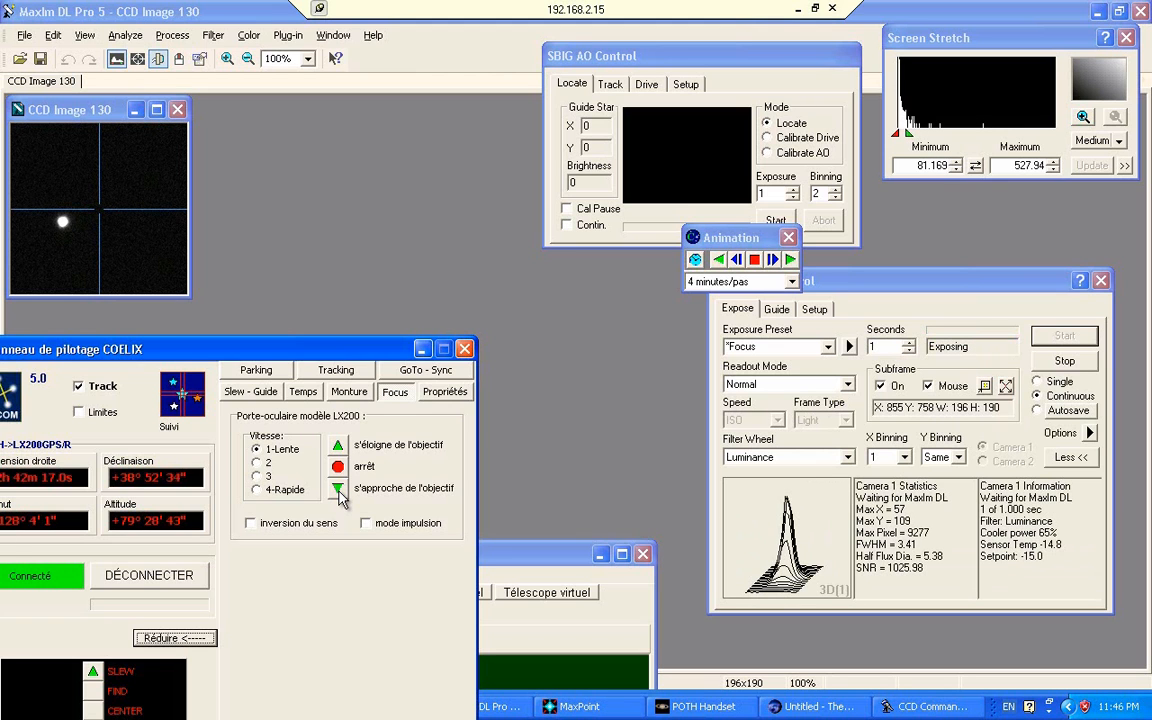
left_click(338, 490)
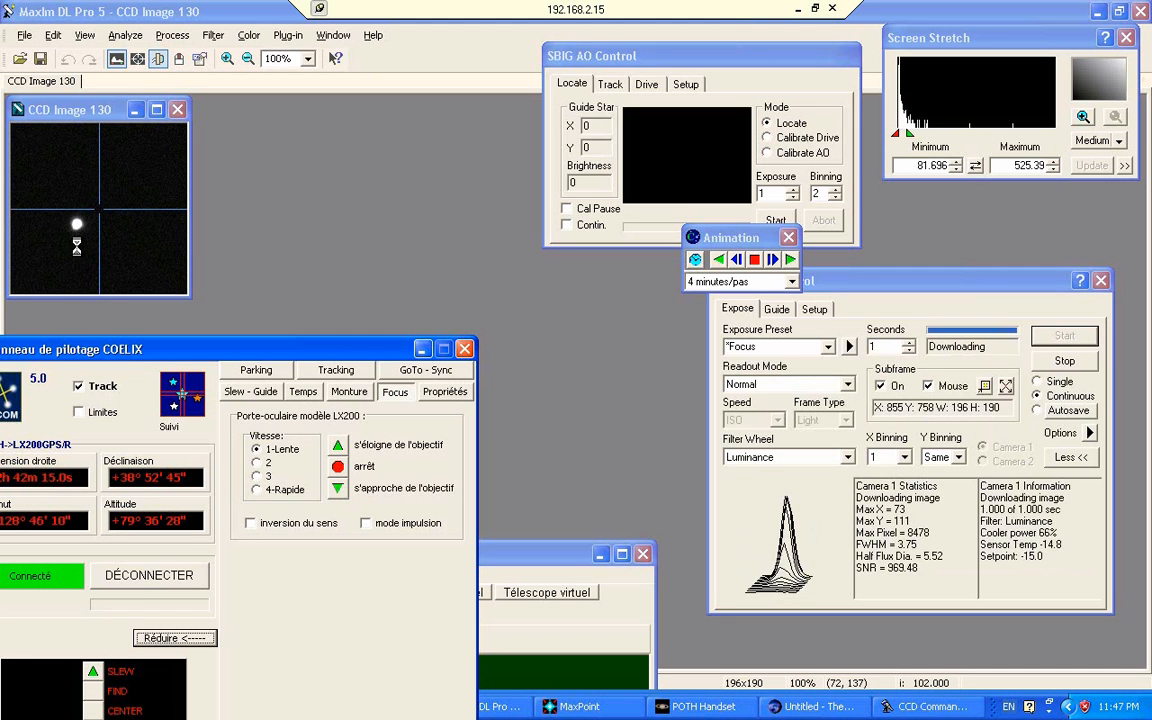
left_click(338, 489)
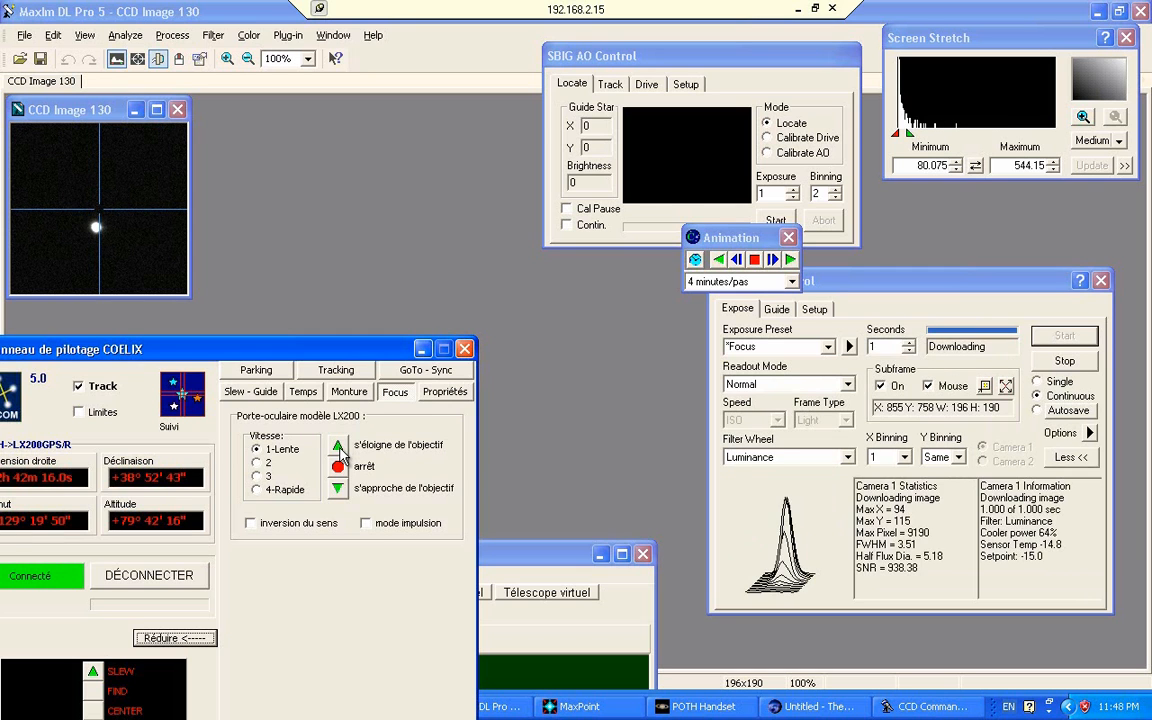
left_click(339, 449)
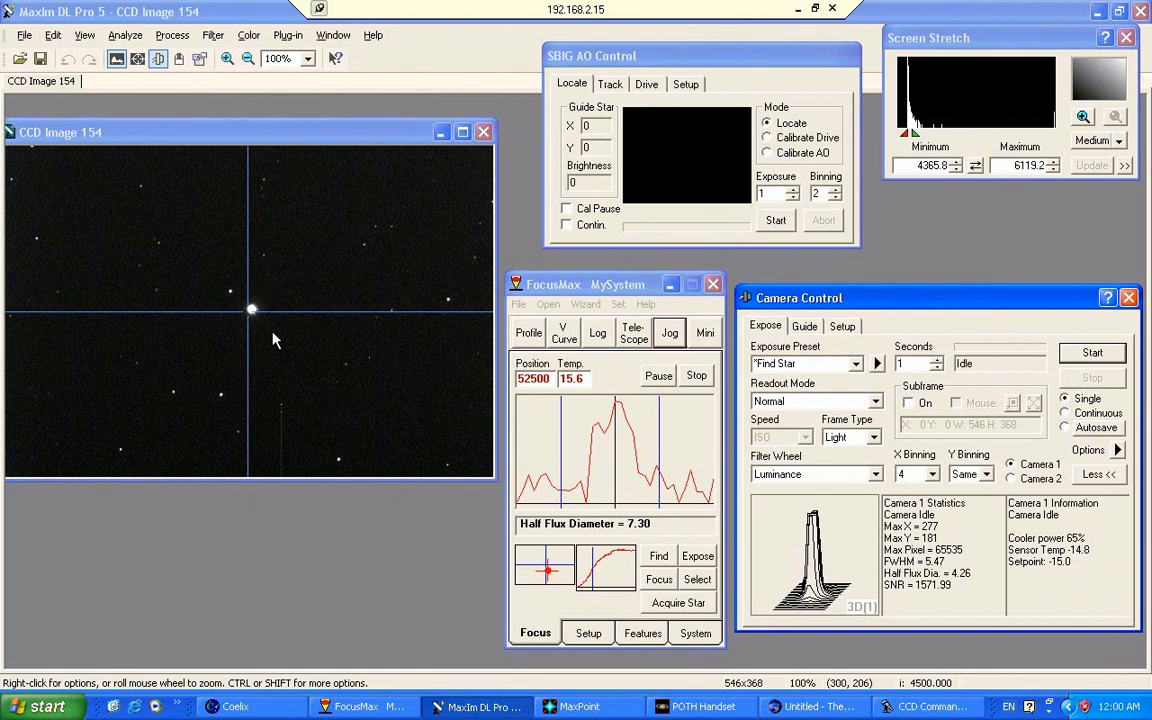
- Bring up the Coelix celestial hemisphere map to check where the telescope is pointing, and put the map away again
left_click(216, 706)
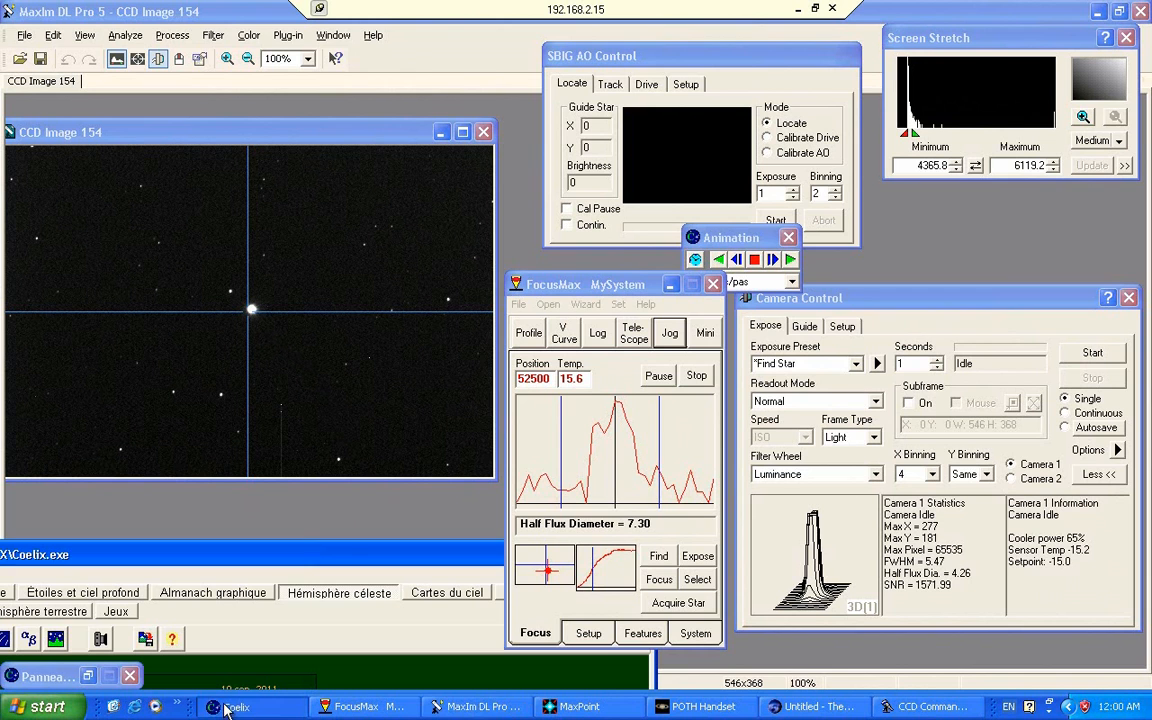
left_click_drag(347, 561, 505, 150)
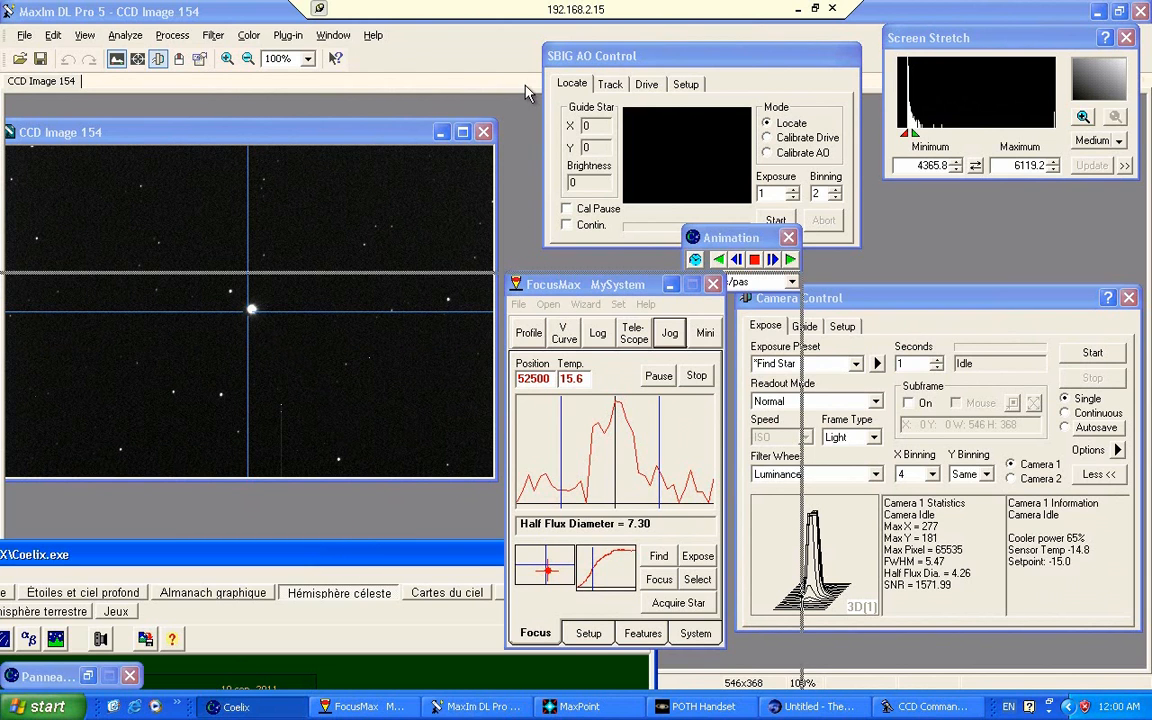
left_click_drag(527, 92, 527, 85)
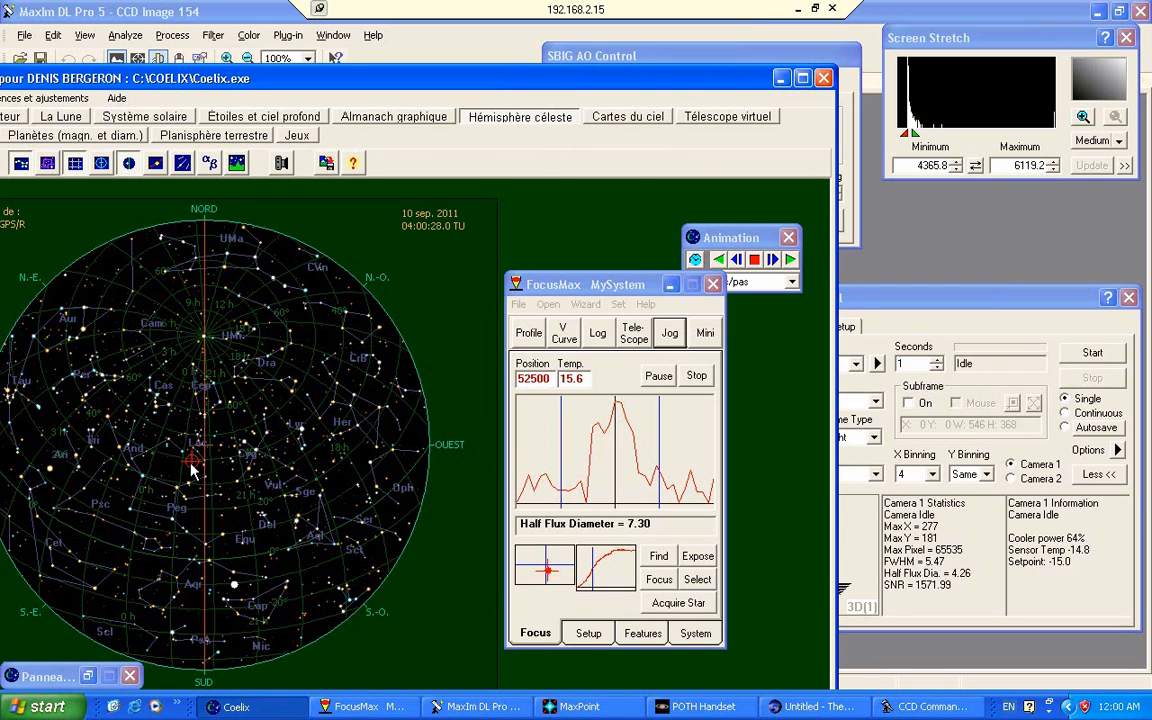
left_click(782, 79)
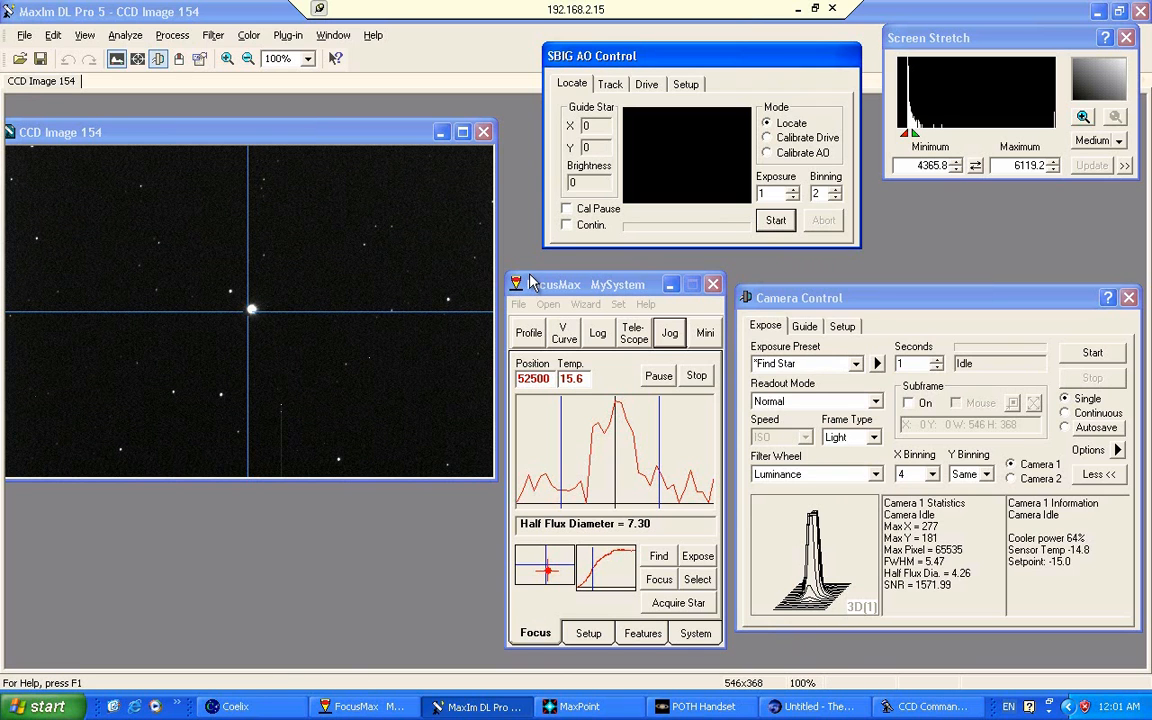
- Start the First Light Wizard in FocusMax and advance past its instructions, keeping MySystem as the selected system
left_click(577, 306)
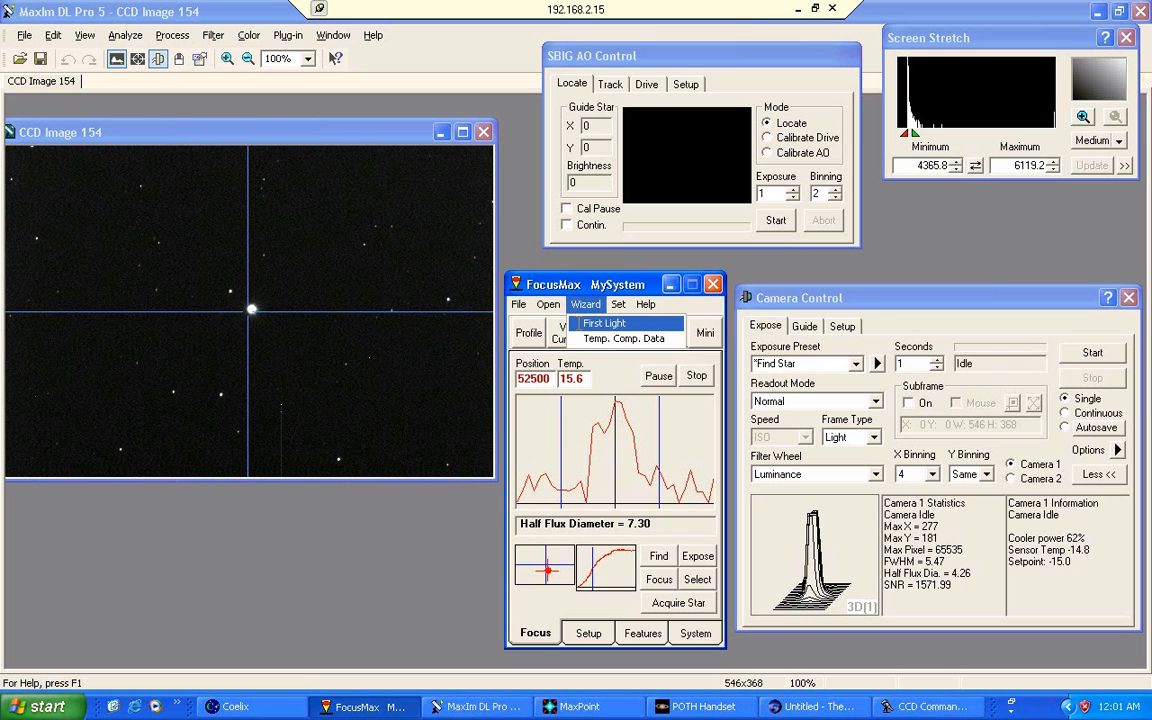
left_click(578, 325)
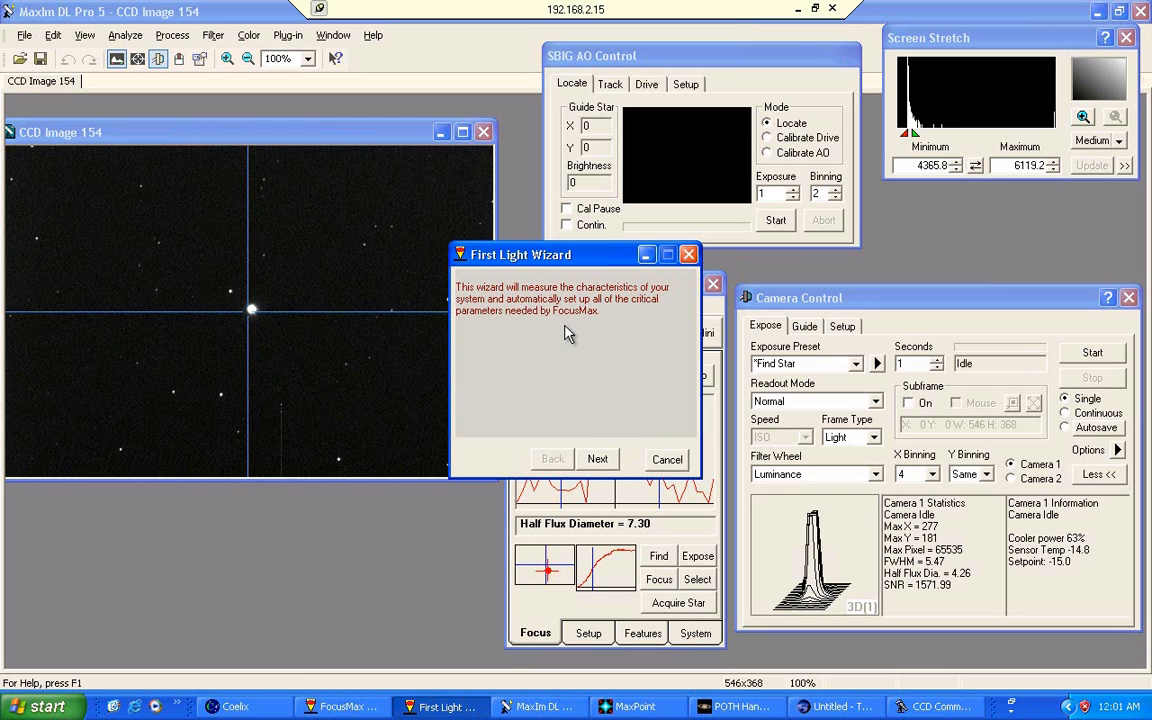
left_click(596, 458)
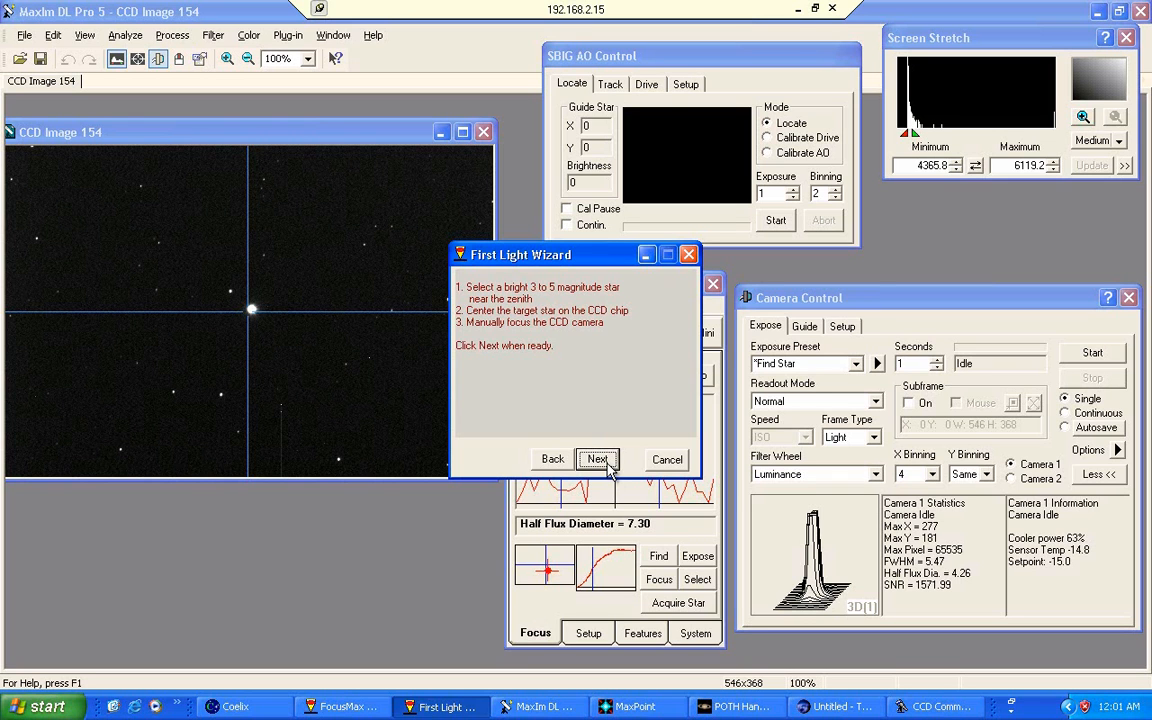
left_click(607, 459)
left_click(597, 462)
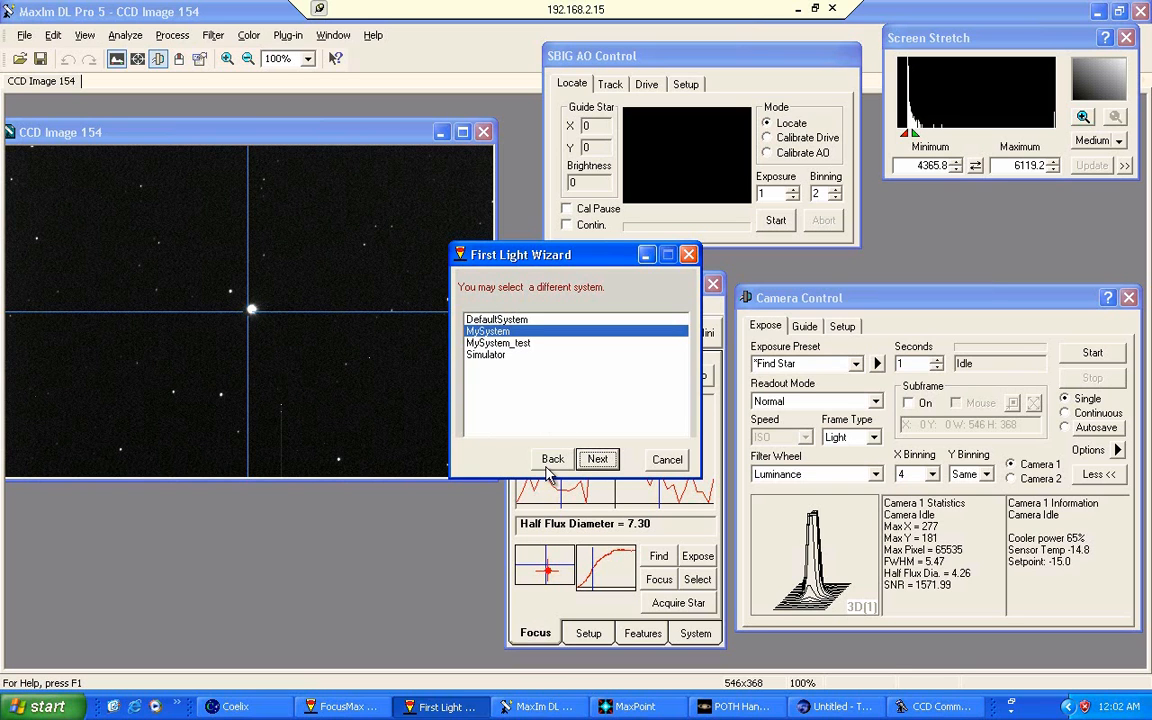
left_click(598, 459)
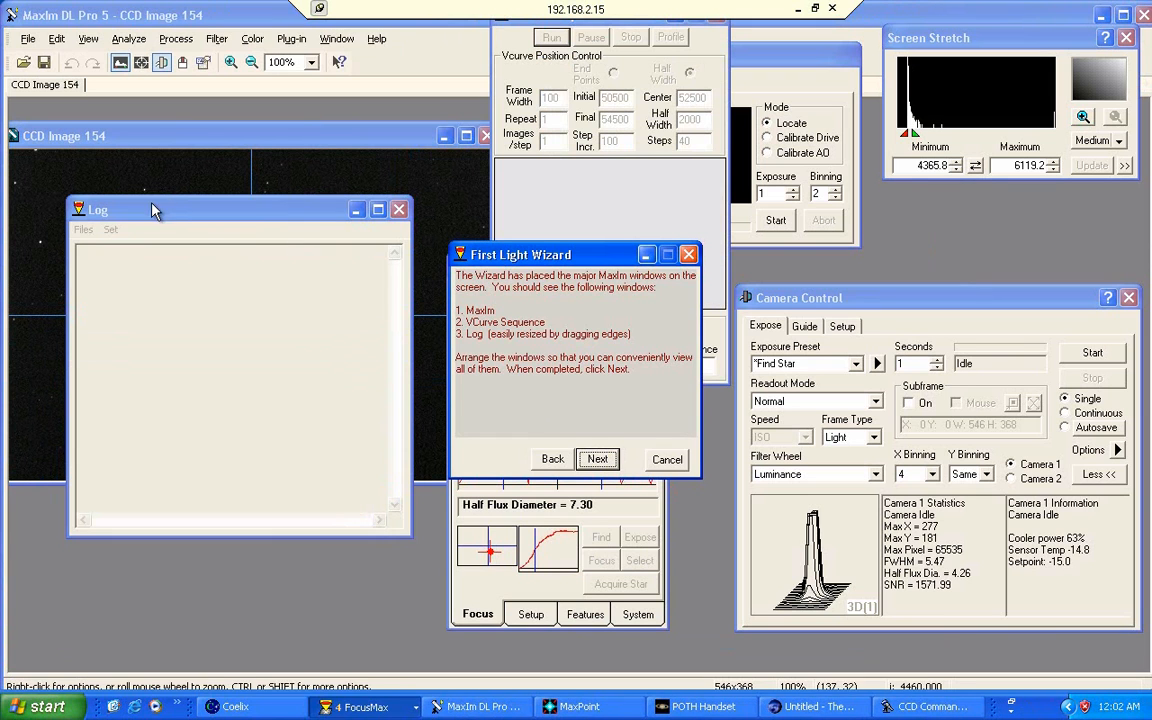
- Arrange the Log and Vcurve Sequence windows clear of the wizard and the star, and continue to the wizard's next page
left_click_drag(167, 218, 140, 419)
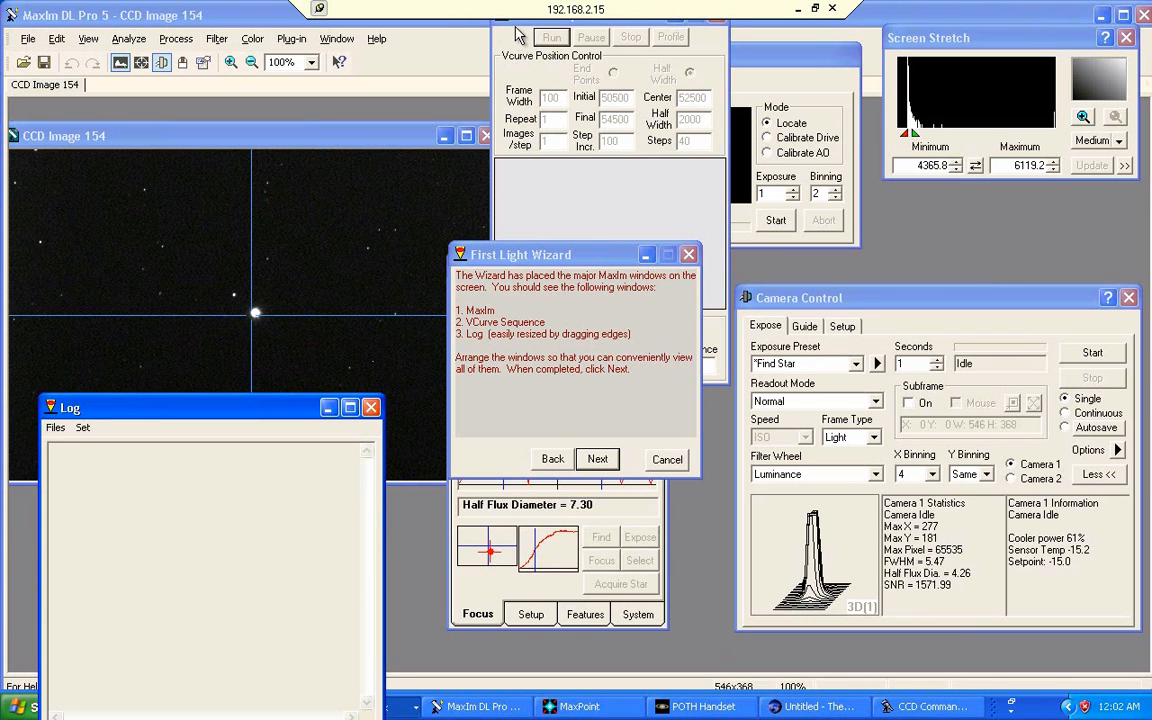
left_click(518, 35)
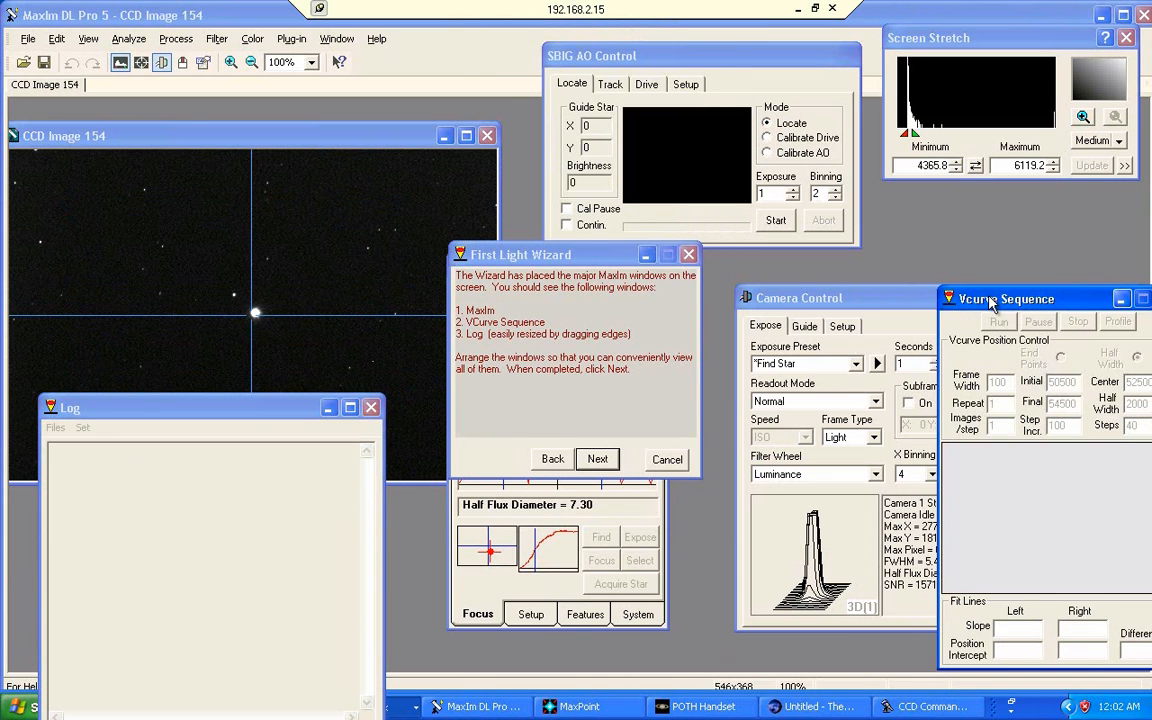
left_click_drag(992, 298, 842, 283)
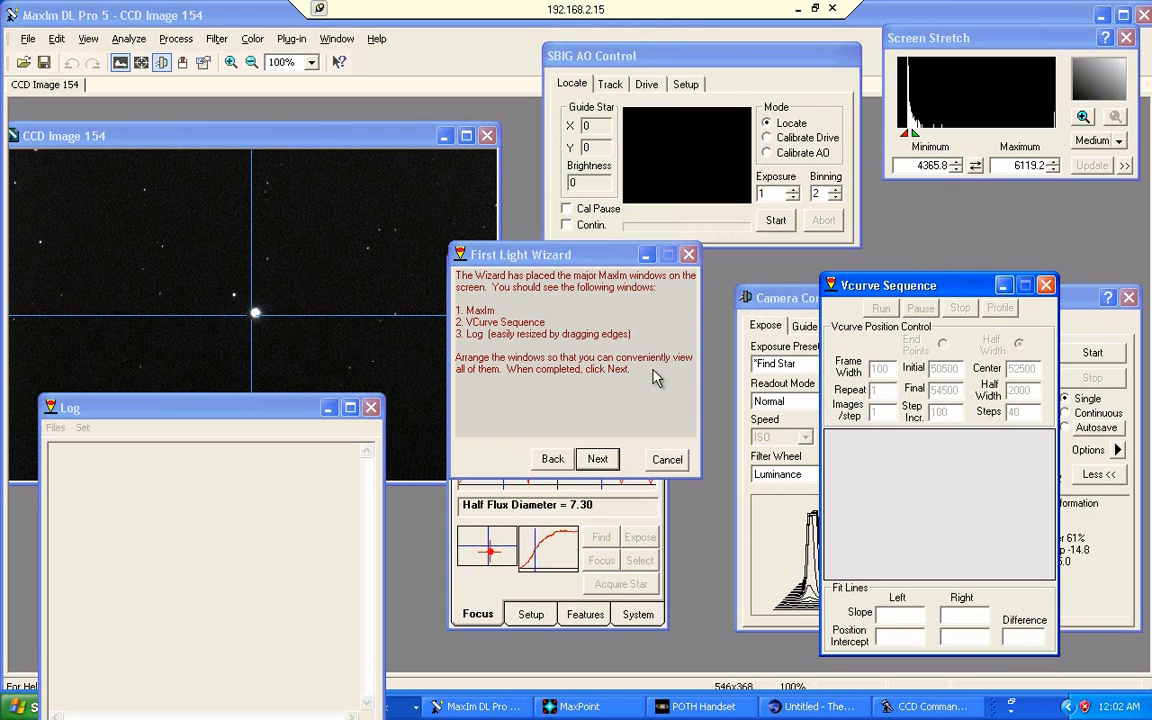
left_click(606, 464)
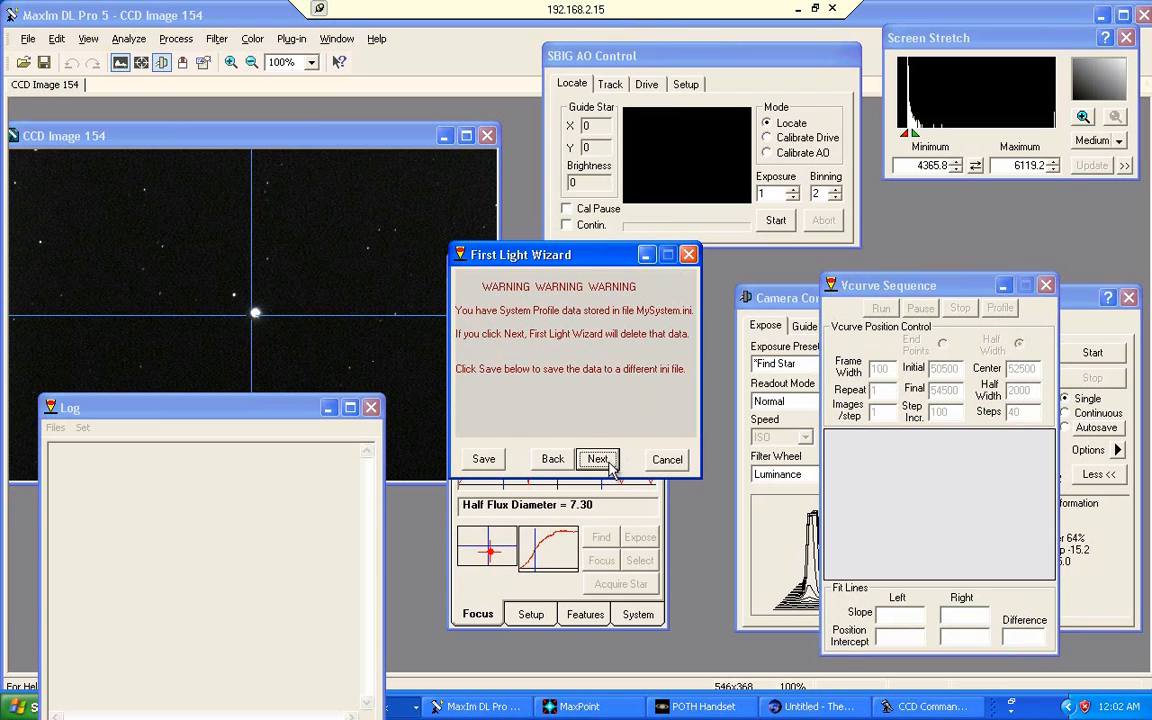
- Accept deletion of the stored MySystem profile data, start the wizard's automatic system measurement, and dismiss the not-responding dialog
left_click(598, 459)
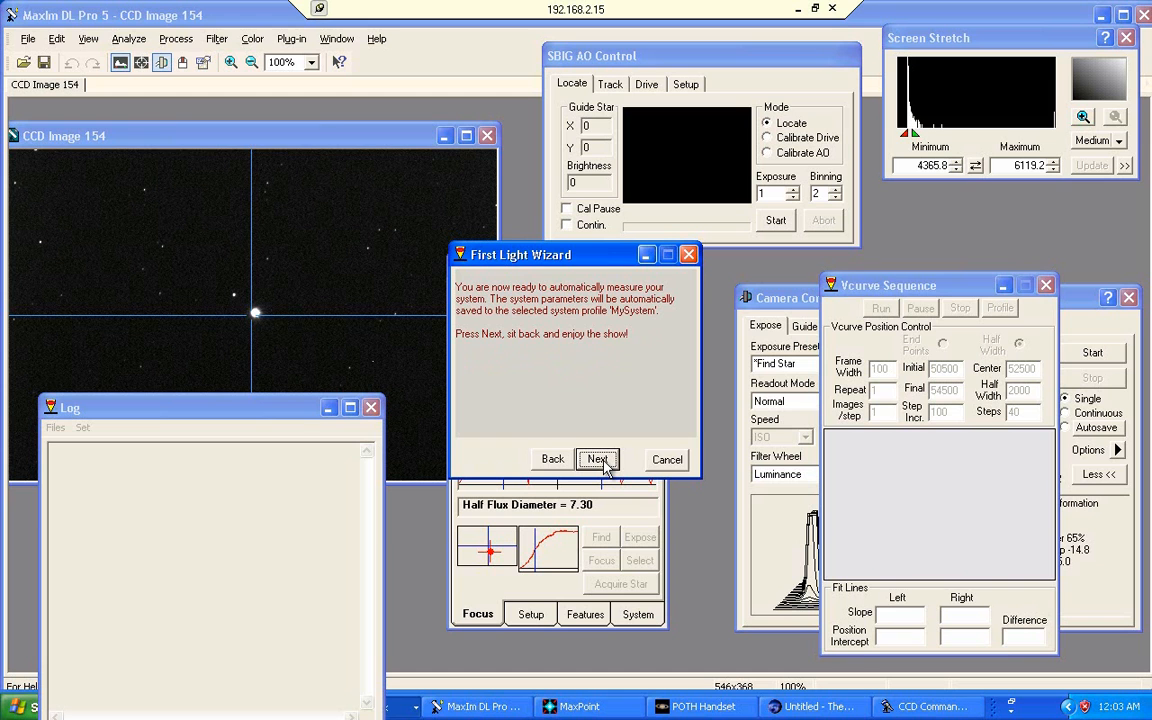
left_click(597, 459)
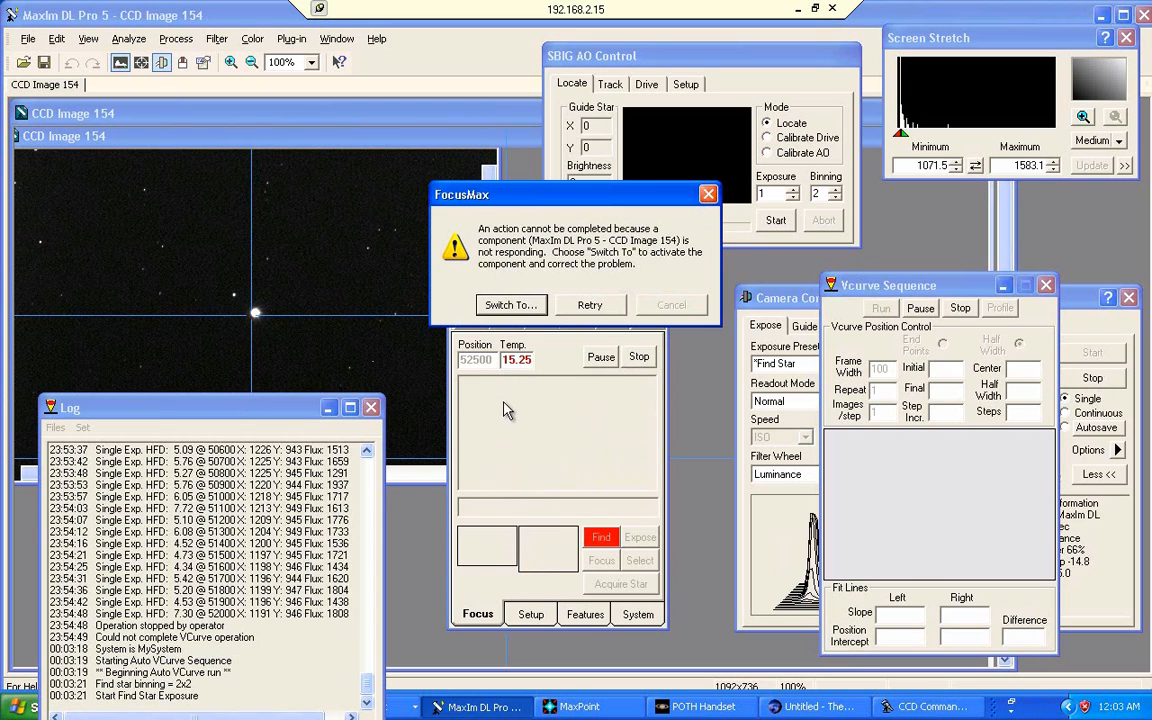
left_click(536, 311)
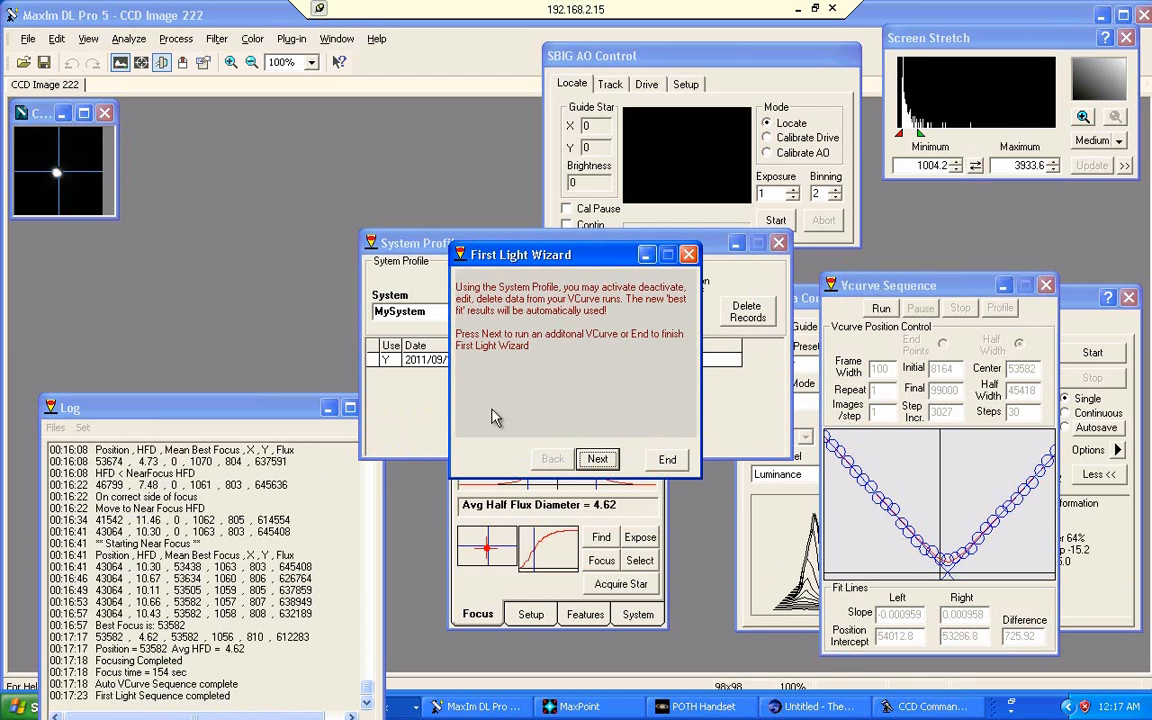
- Move the First Light Wizard clear of the System Profile, run an additional V-curve, and hide and restore the remote desktop session
mouse_move(597, 260)
left_mouse_down()
mouse_move(600, 285)
mouse_move(660, 350)
mouse_move(727, 485)
left_mouse_up()
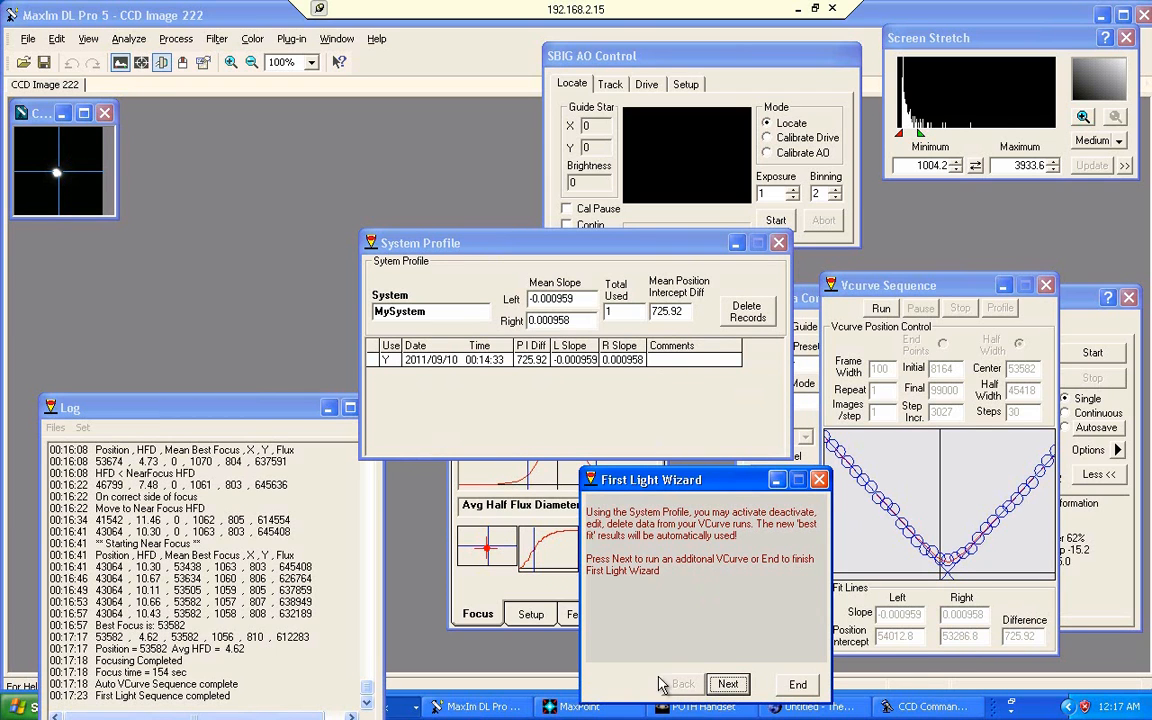
left_click(727, 686)
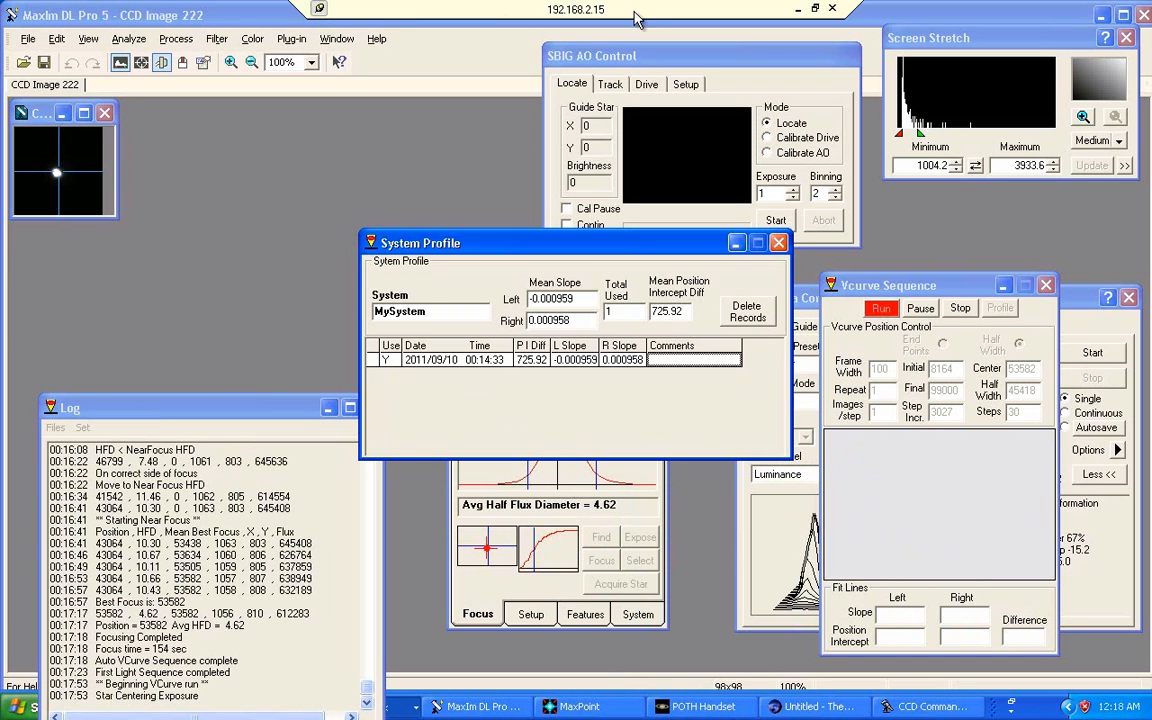
left_click(798, 9)
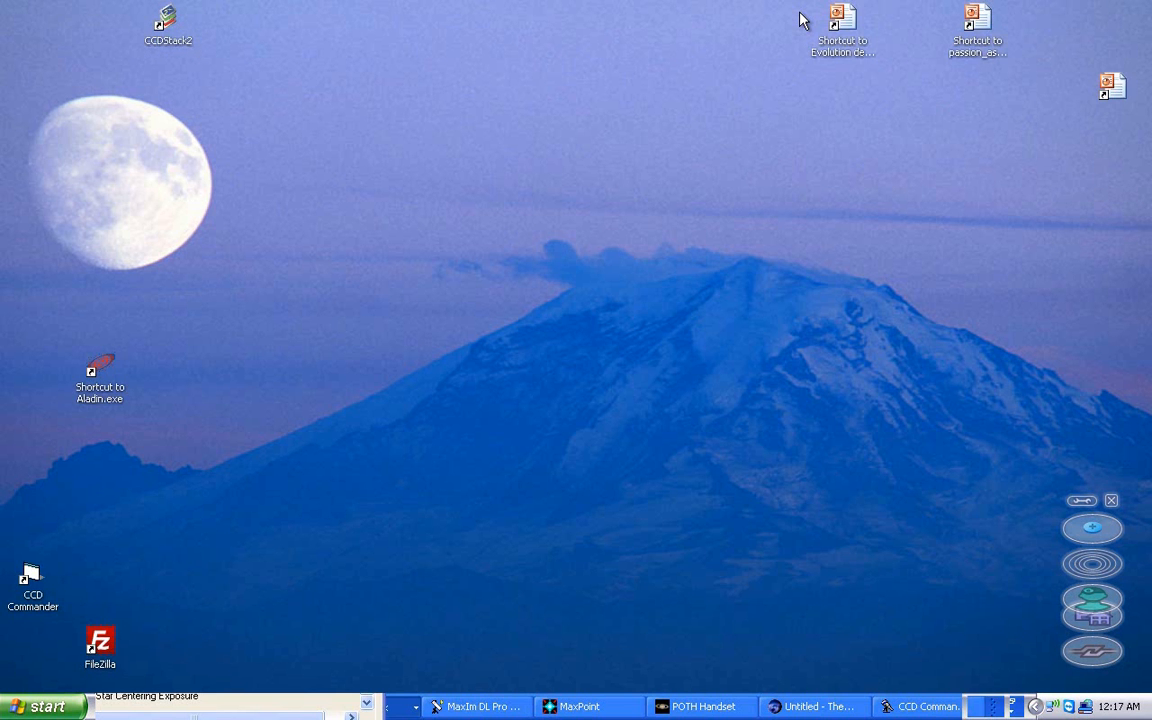
key("alt+Tab")
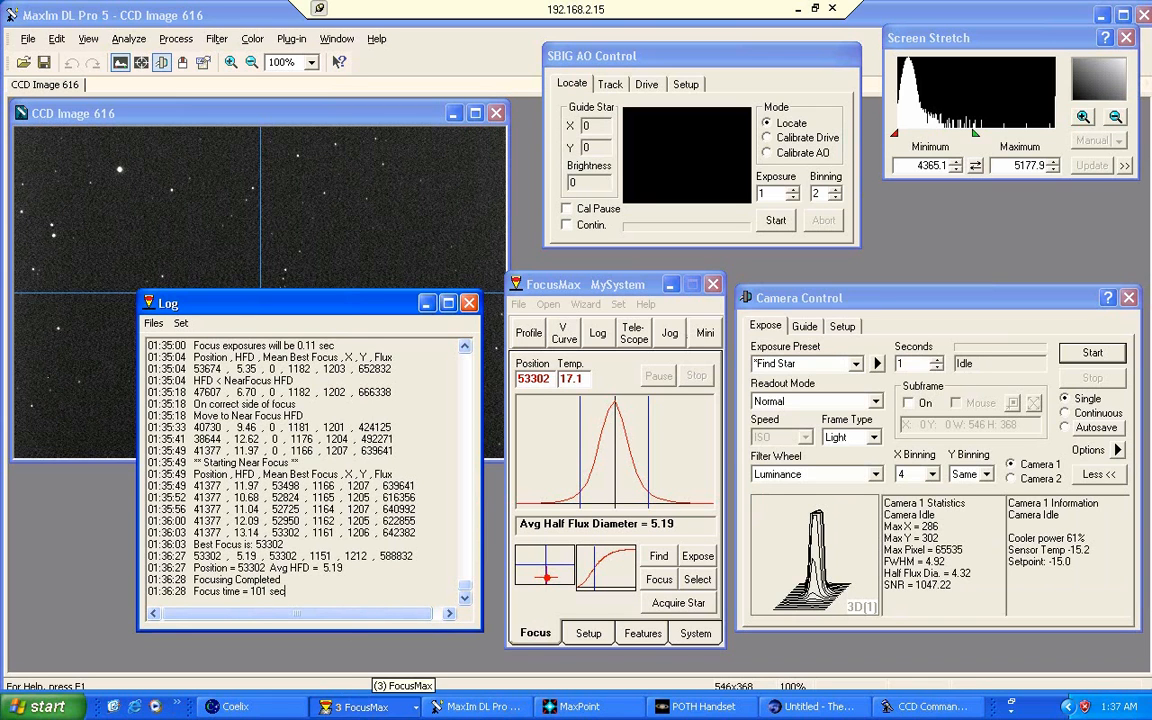
- Open the FocusMax System Profile and arrange it and the Log window so they do not overlap
left_click(362, 706)
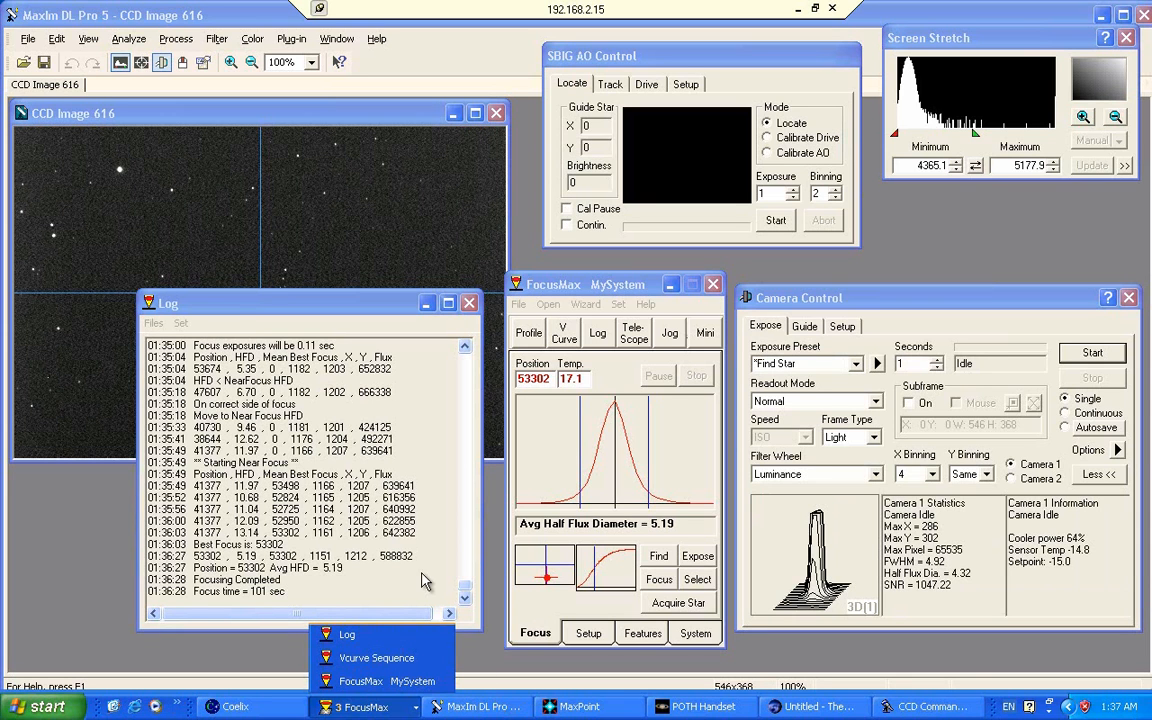
left_click(519, 340)
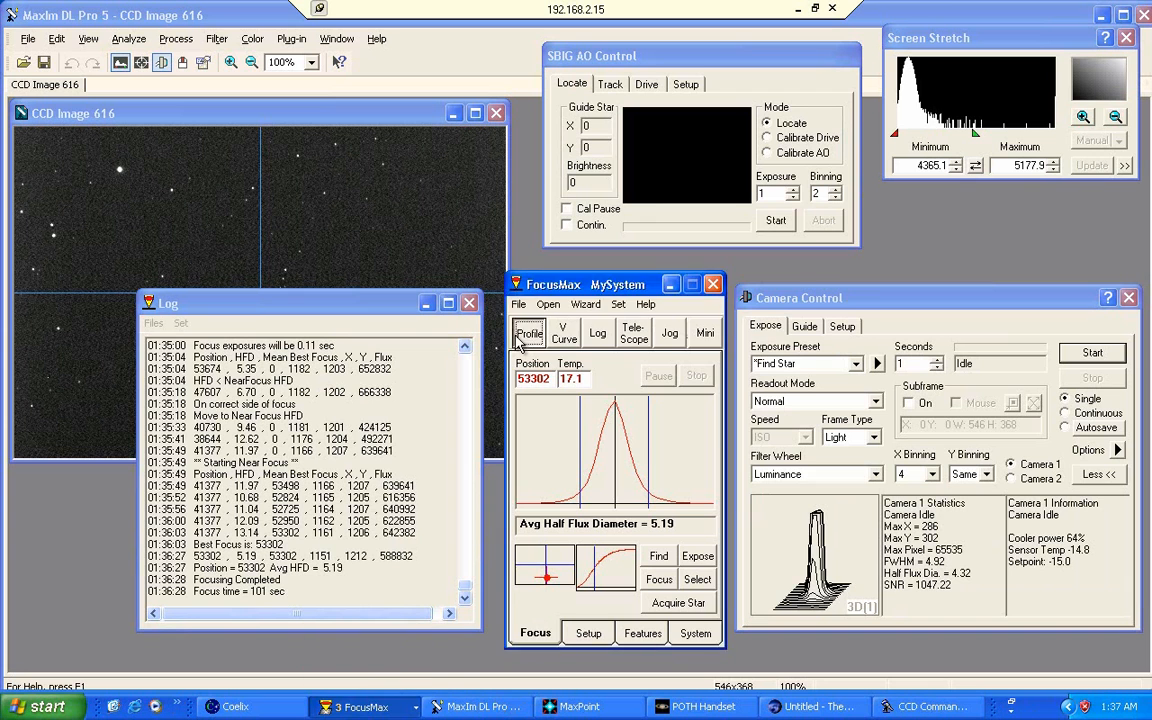
left_click(519, 340)
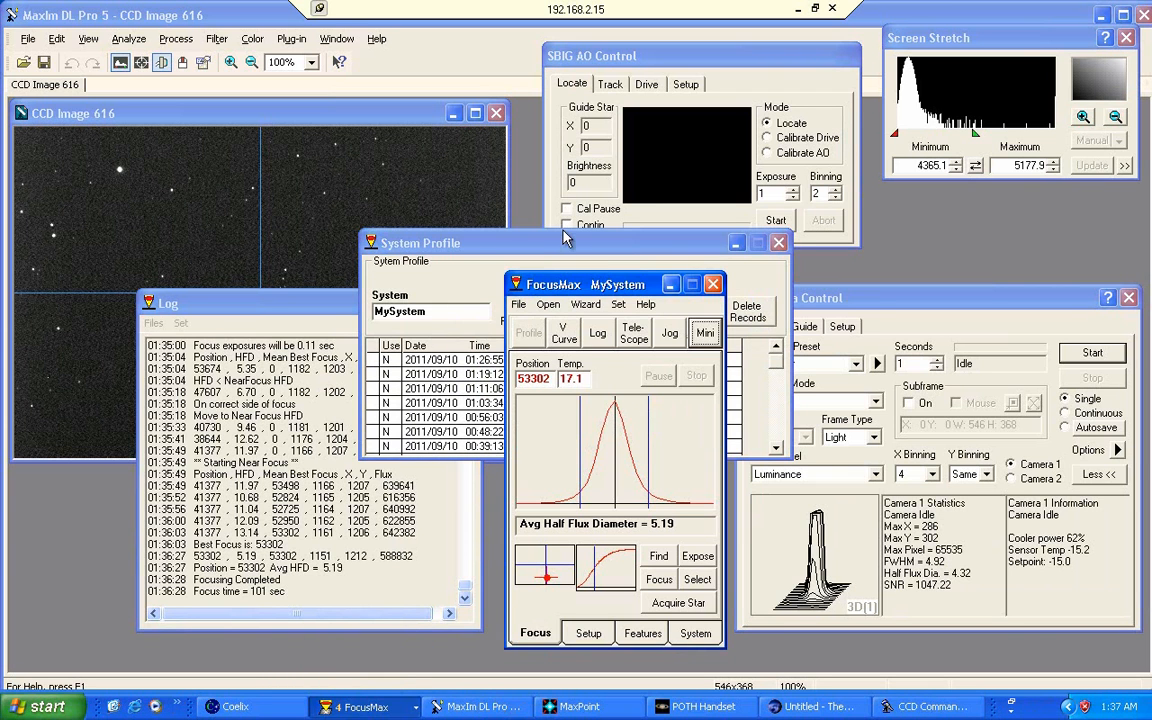
left_click_drag(565, 238, 352, 204)
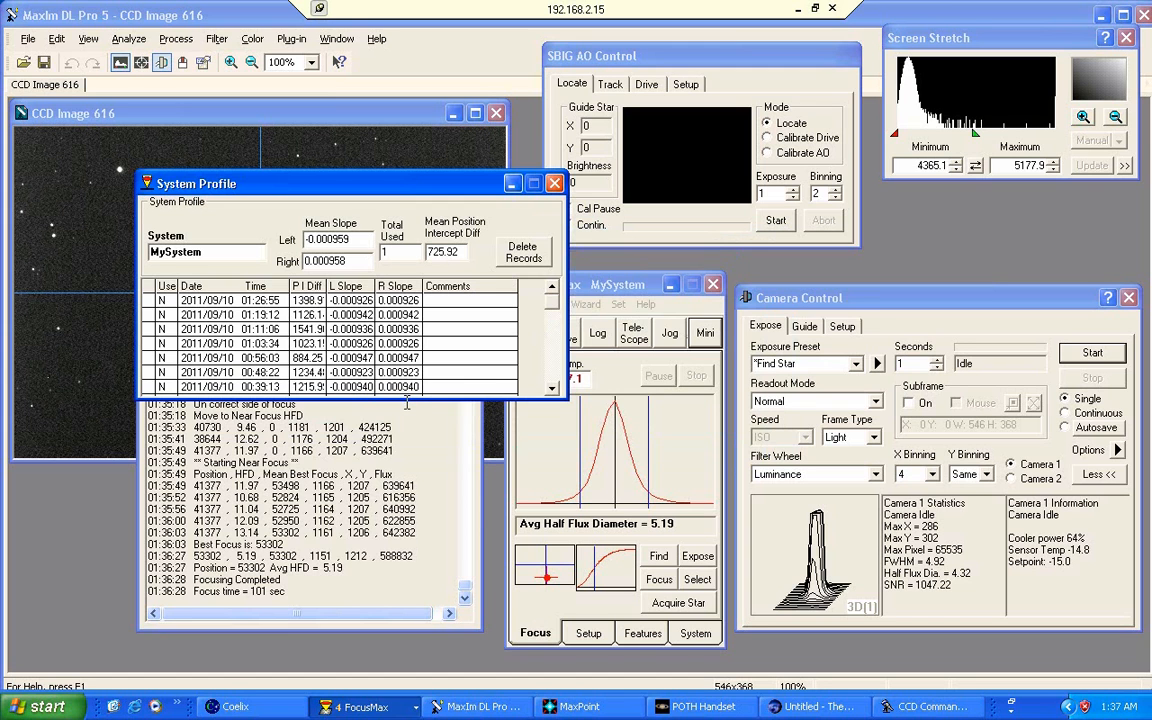
left_click_drag(408, 406, 410, 497)
left_click_drag(350, 300, 269, 490)
left_click_drag(380, 195, 377, 165)
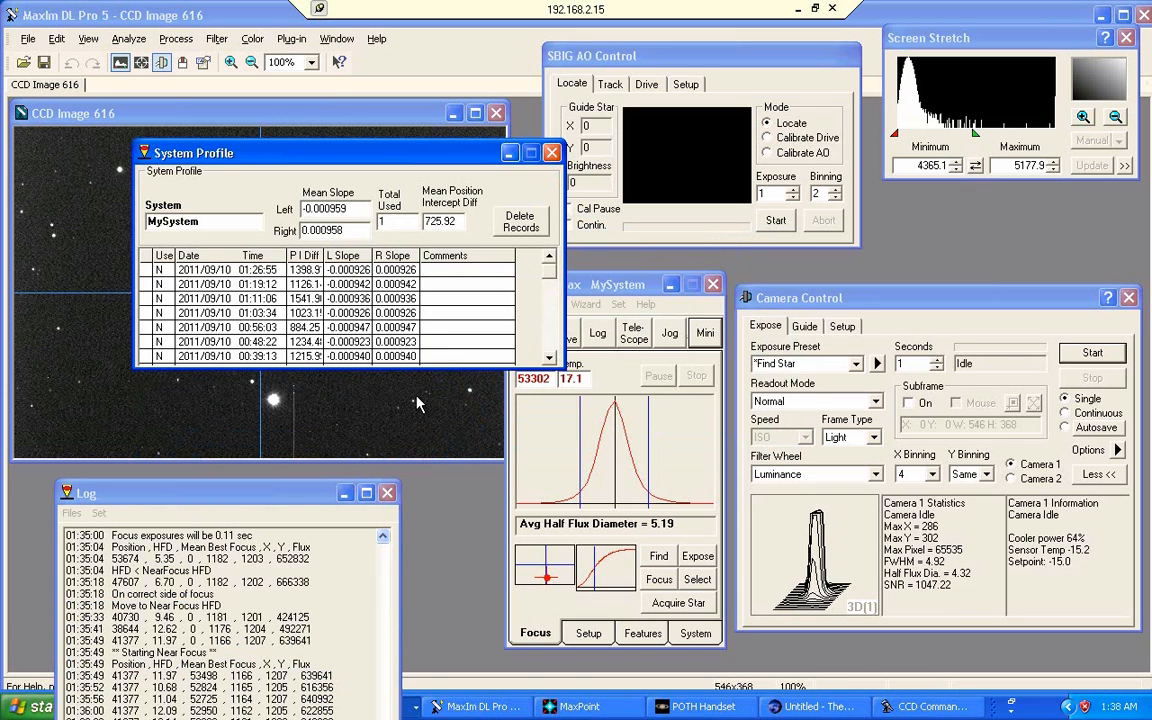
- Try activating the 00:24:07 and 00:31:44 V-curve records in the MySystem profile, and deactivate them again
left_click(548, 310)
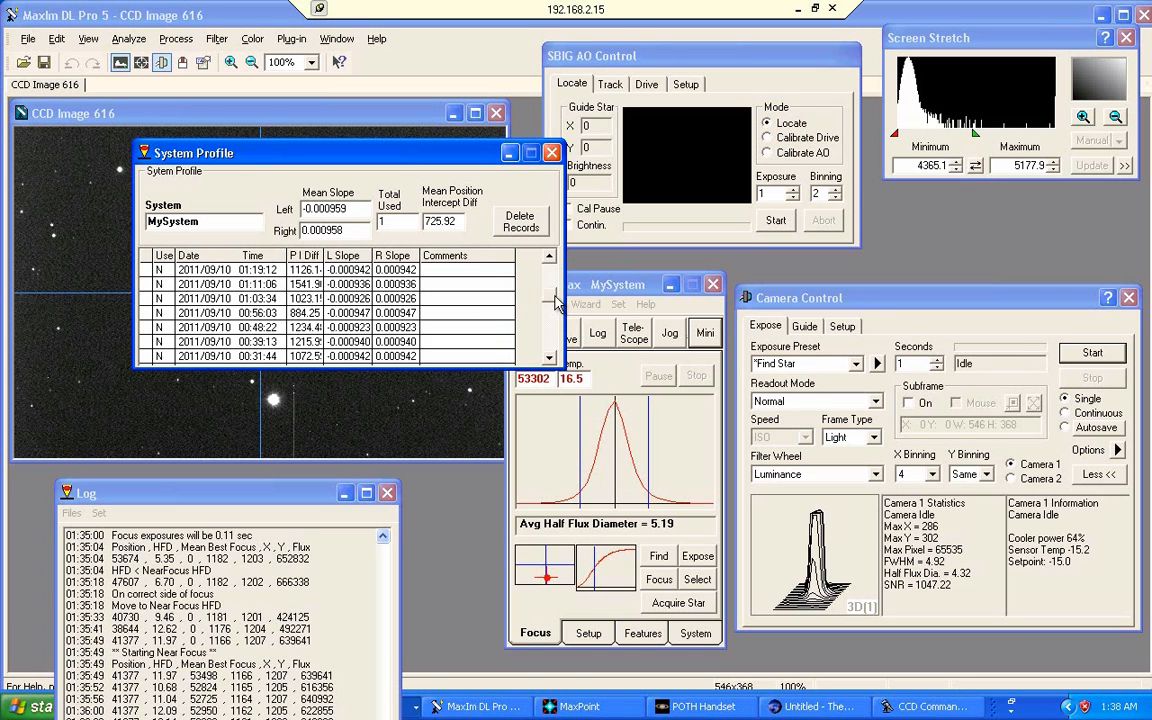
scroll(549, 356, "down", 1)
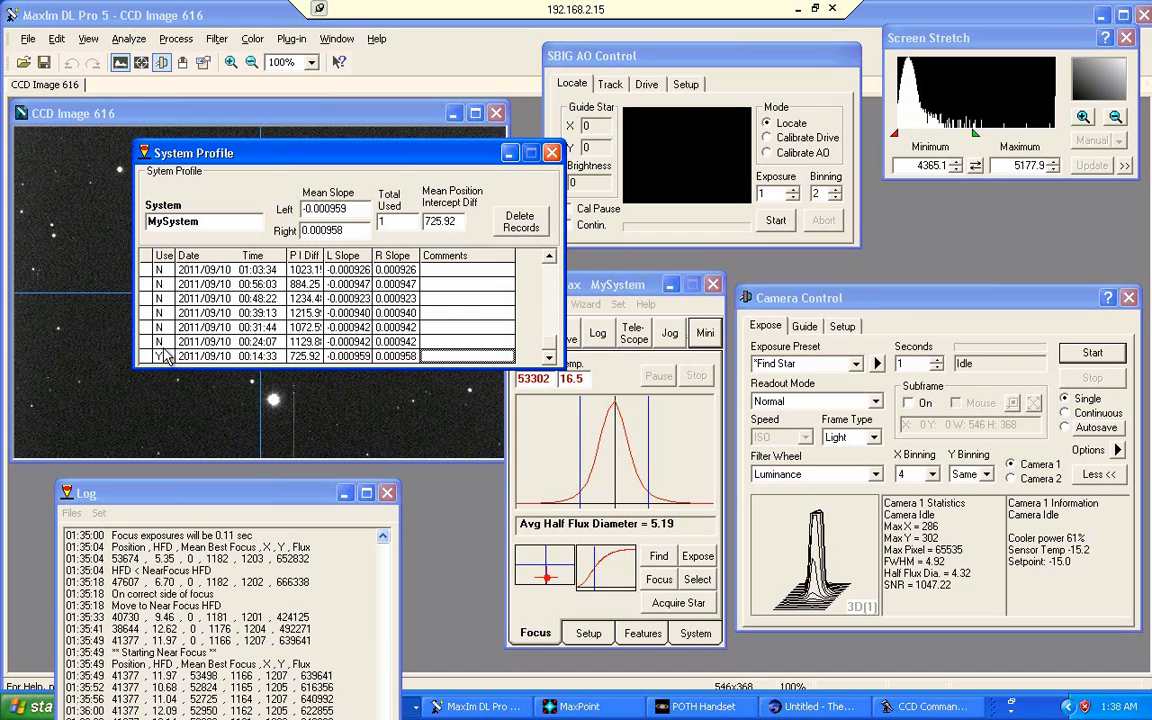
left_click(160, 342)
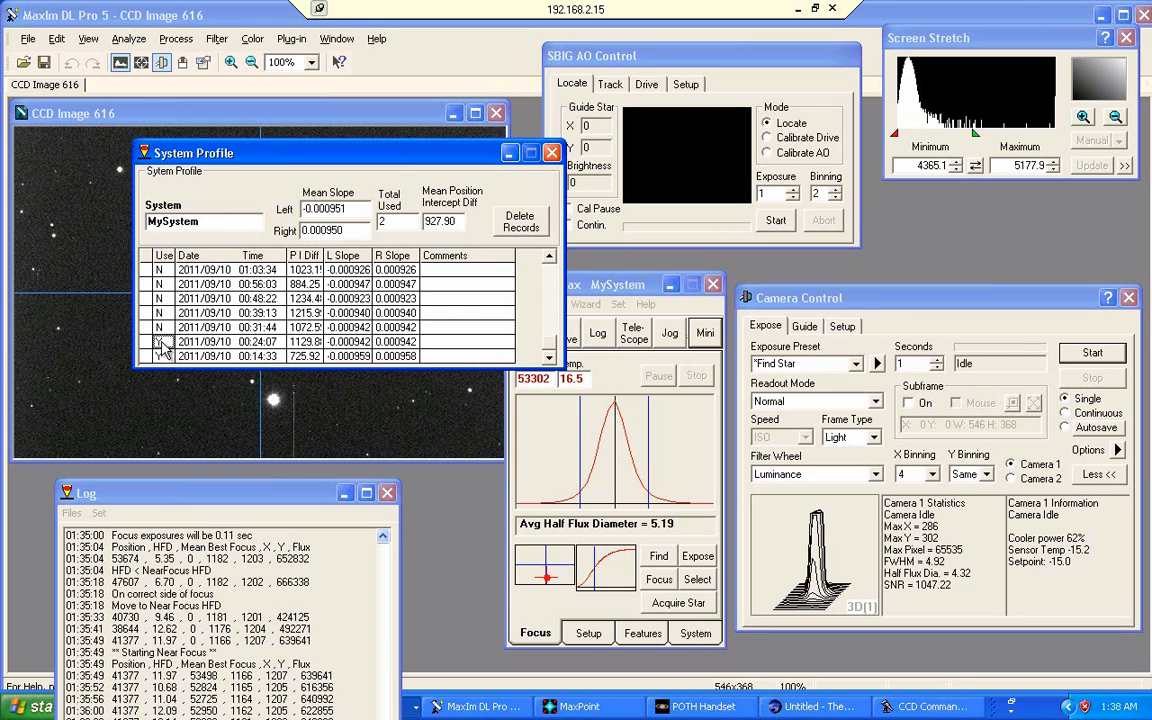
left_click(160, 342)
left_click(158, 327)
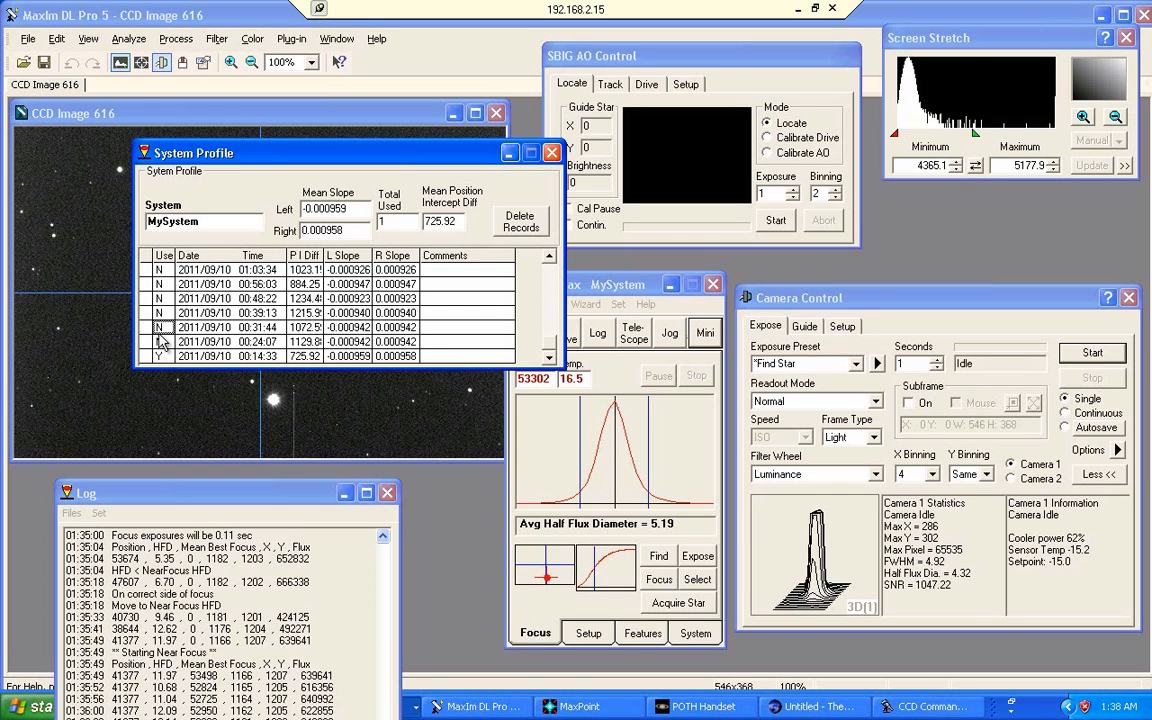
left_click(160, 329)
- Close the System Profile and run an automatic focus with the Log window placed fully in view
left_click(551, 153)
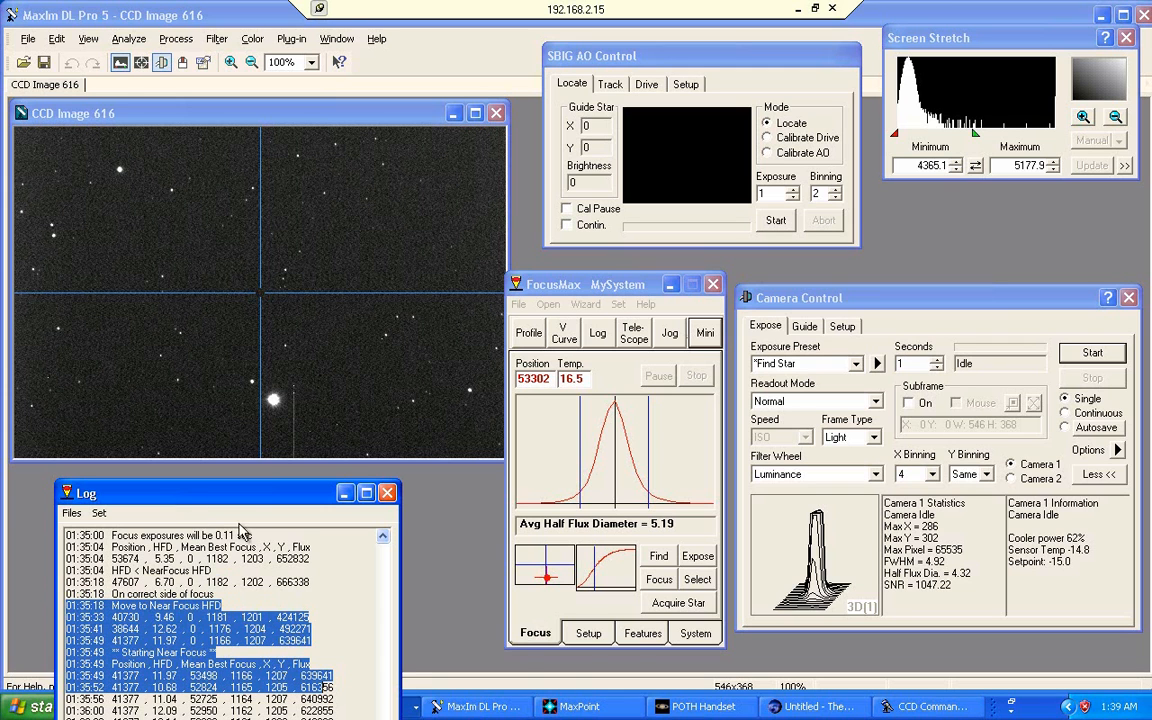
left_click_drag(222, 503, 215, 228)
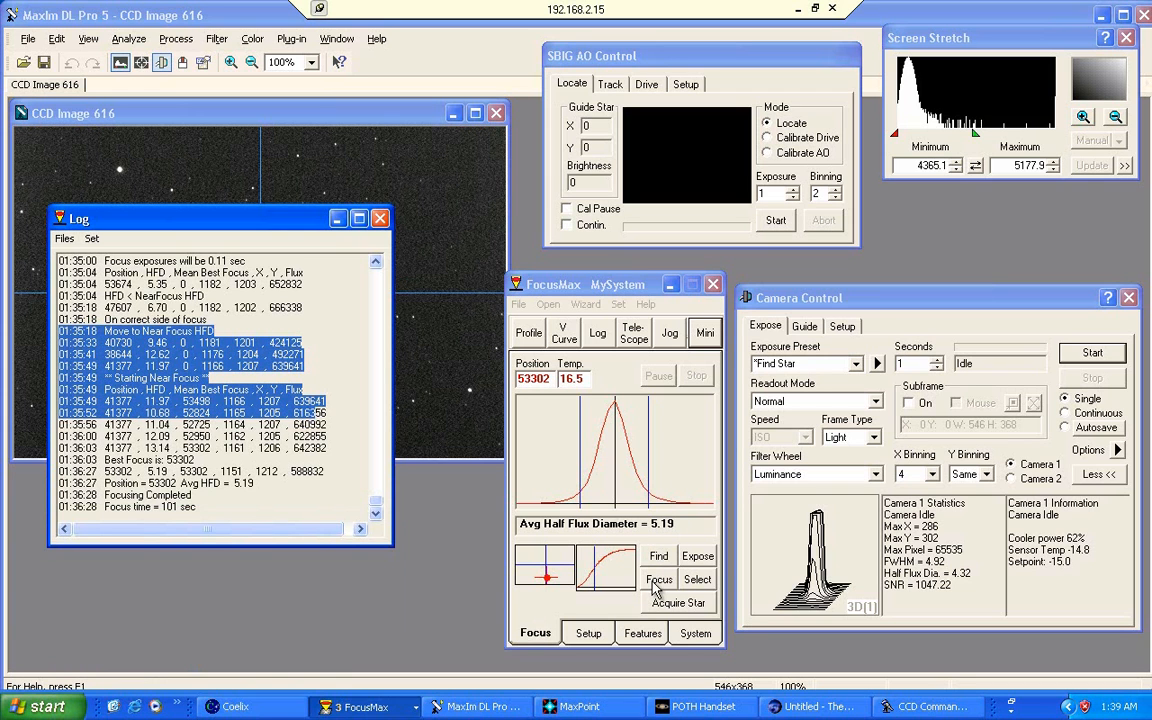
left_click(658, 581)
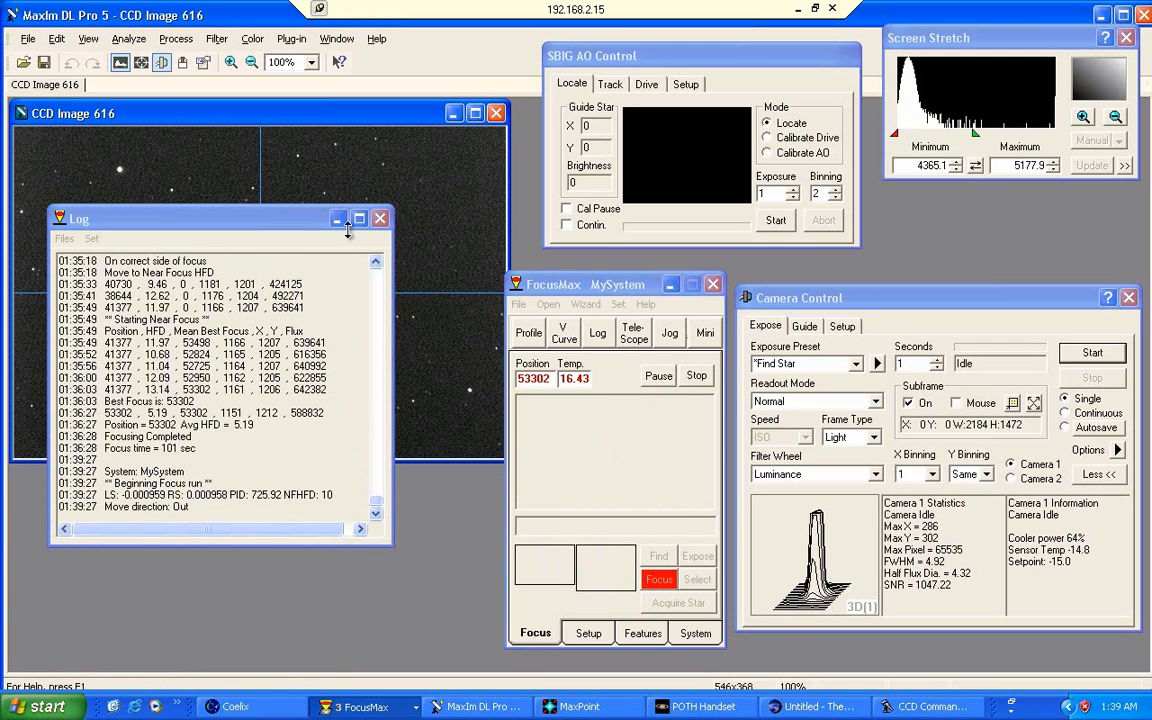
left_click_drag(275, 217, 293, 318)
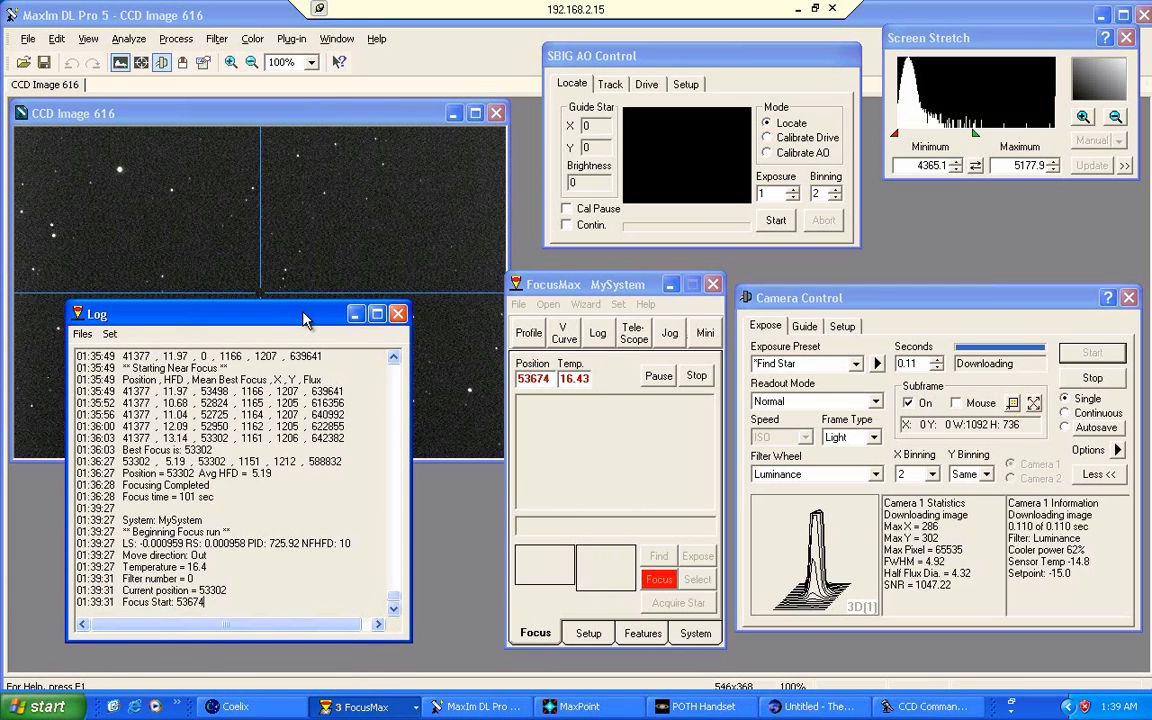
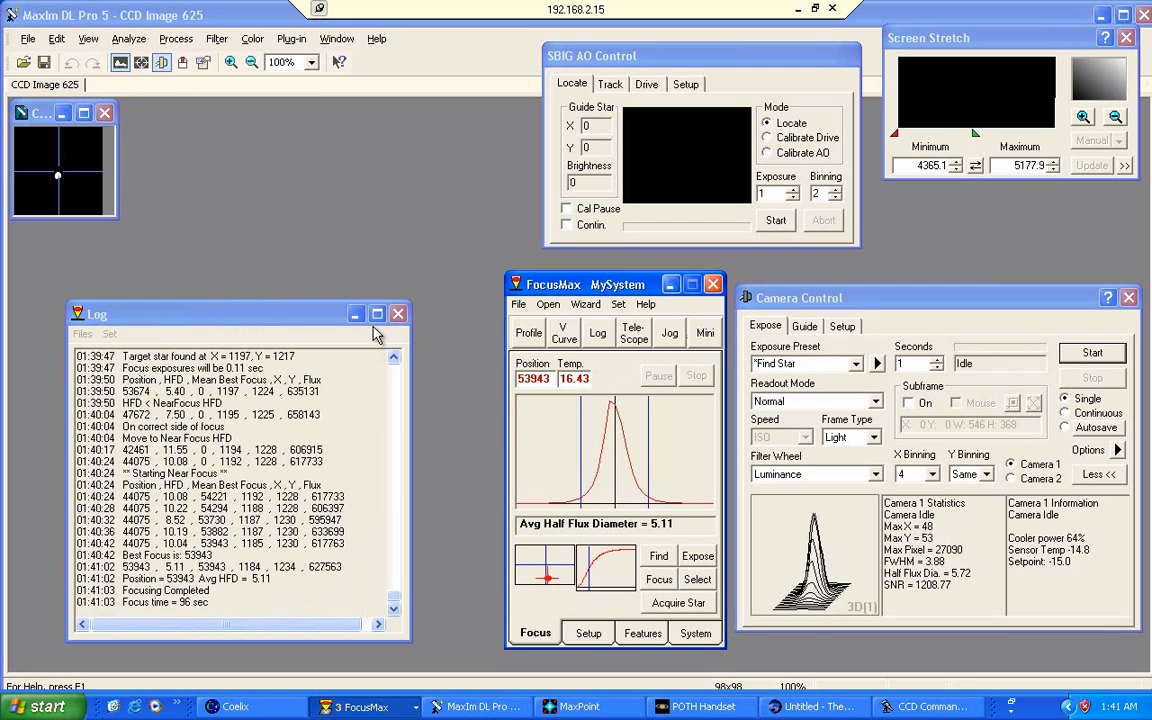
- Put away the Log and FocusMax windows and take a single 10-second exposure at binning 2
left_click(397, 314)
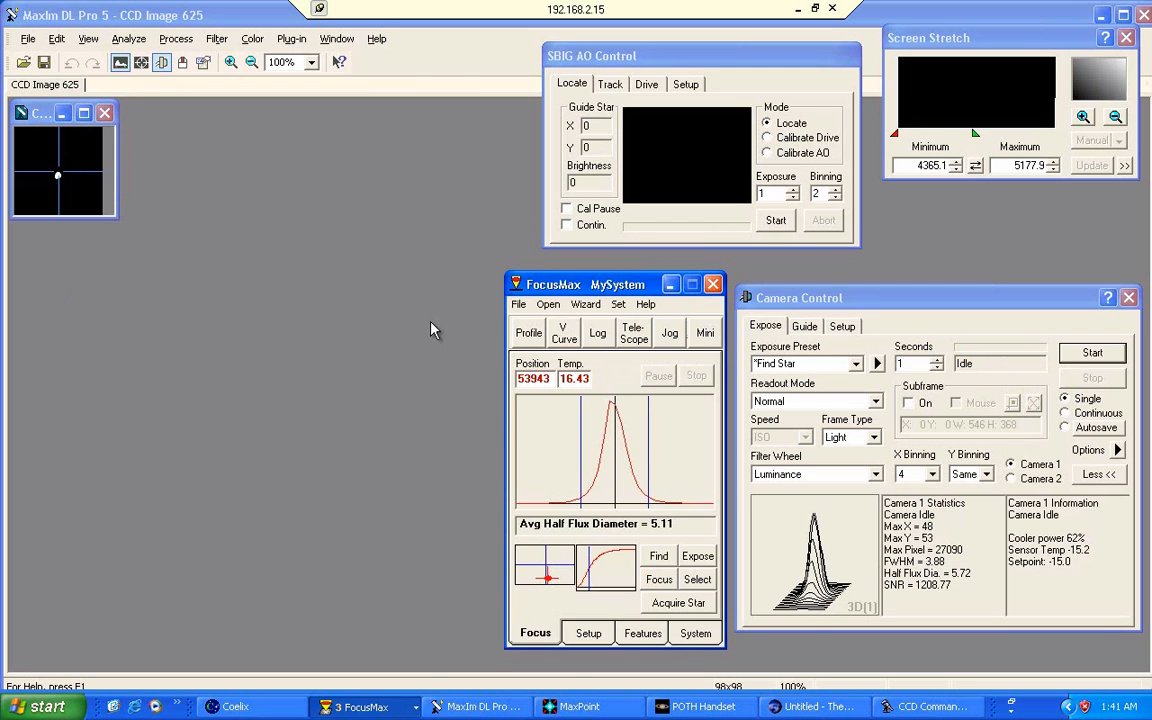
left_click(670, 286)
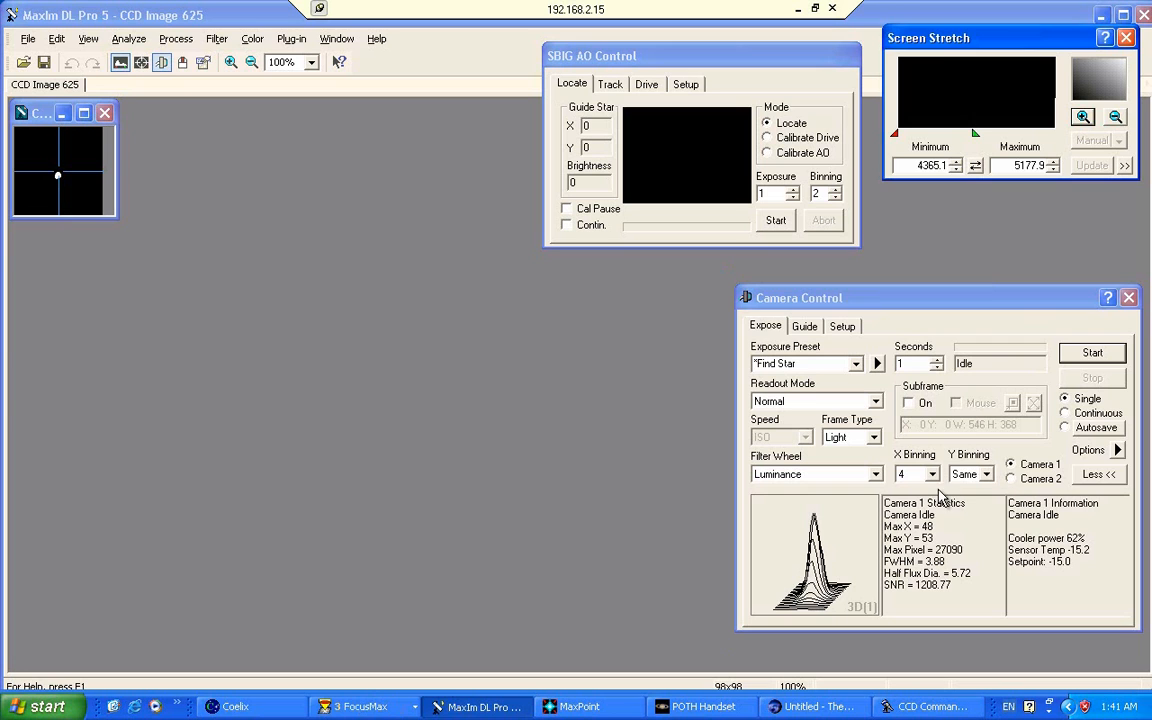
left_click(932, 474)
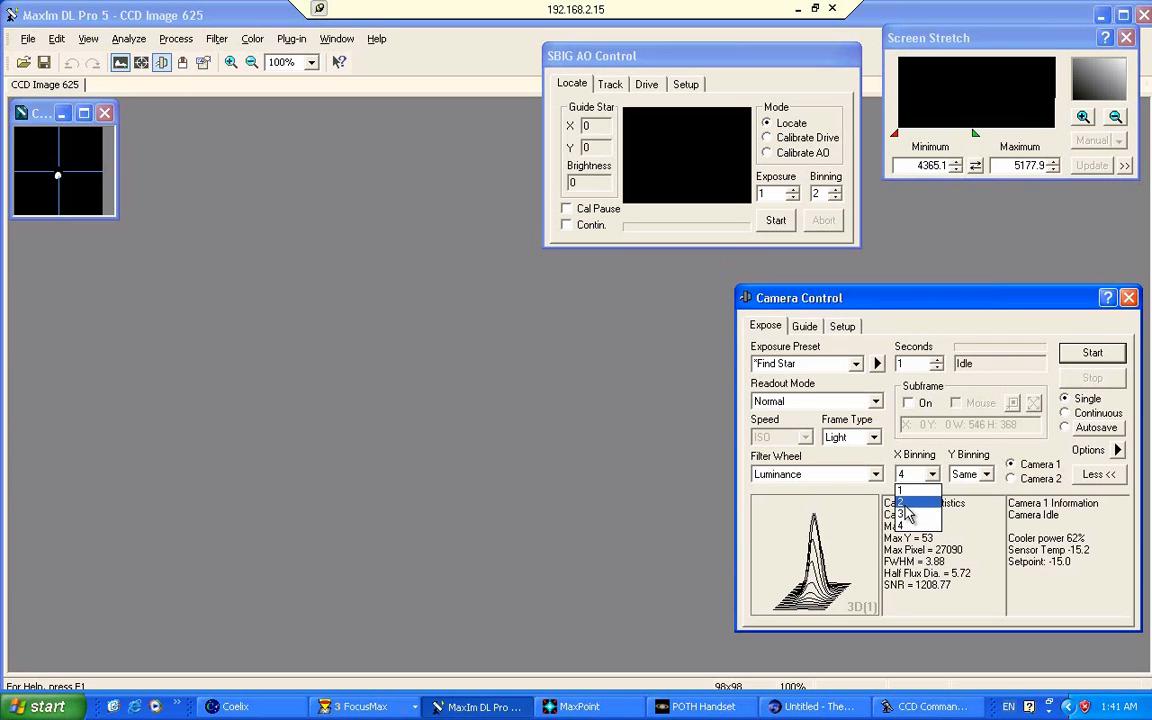
left_click(908, 503)
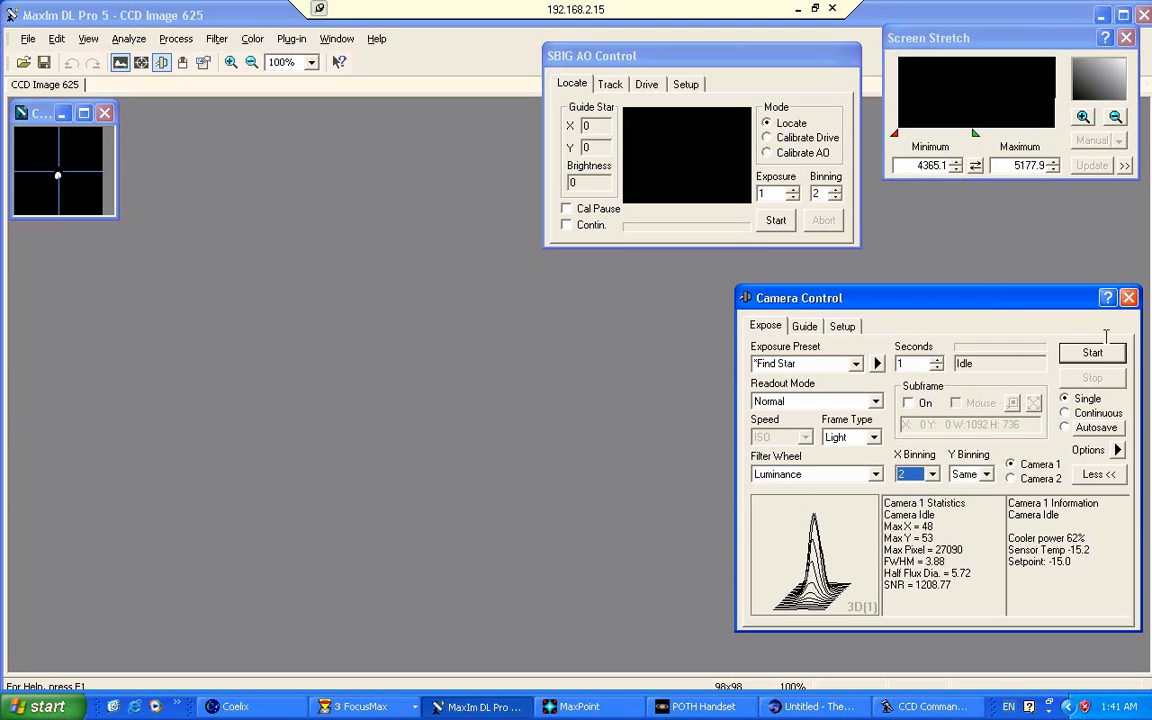
left_click(917, 361)
left_click(1103, 356)
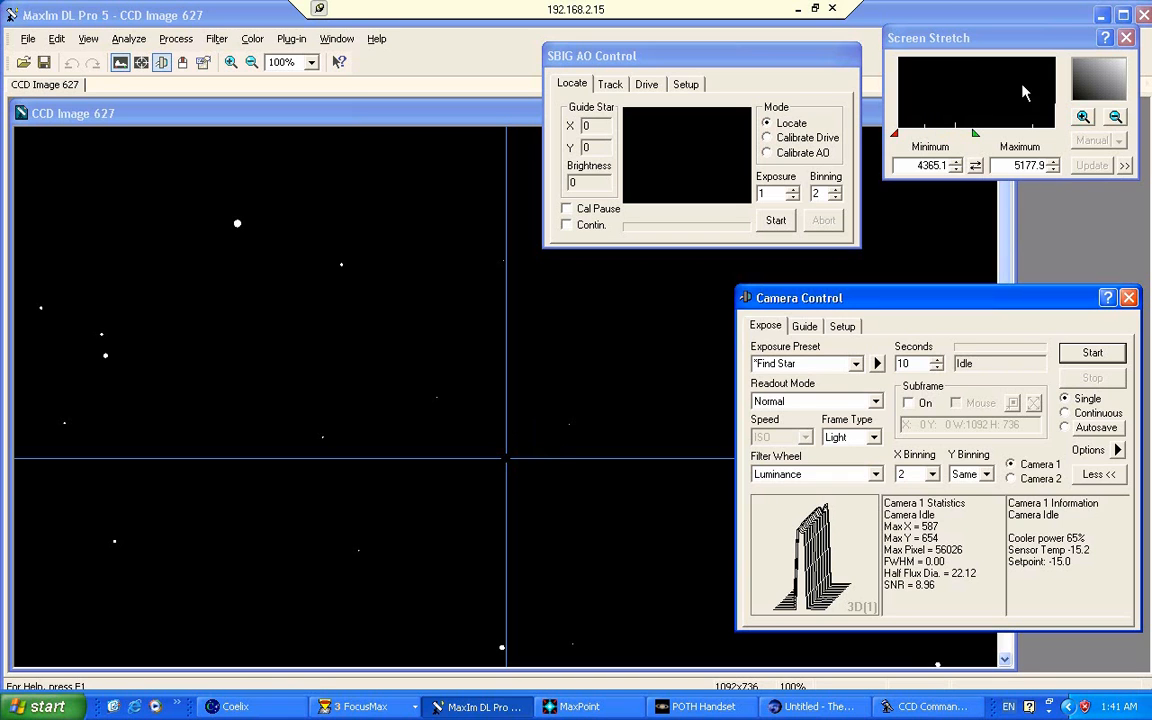
- Zoom out the histogram of the new exposure and set its screen stretch to Medium
left_click(1117, 116)
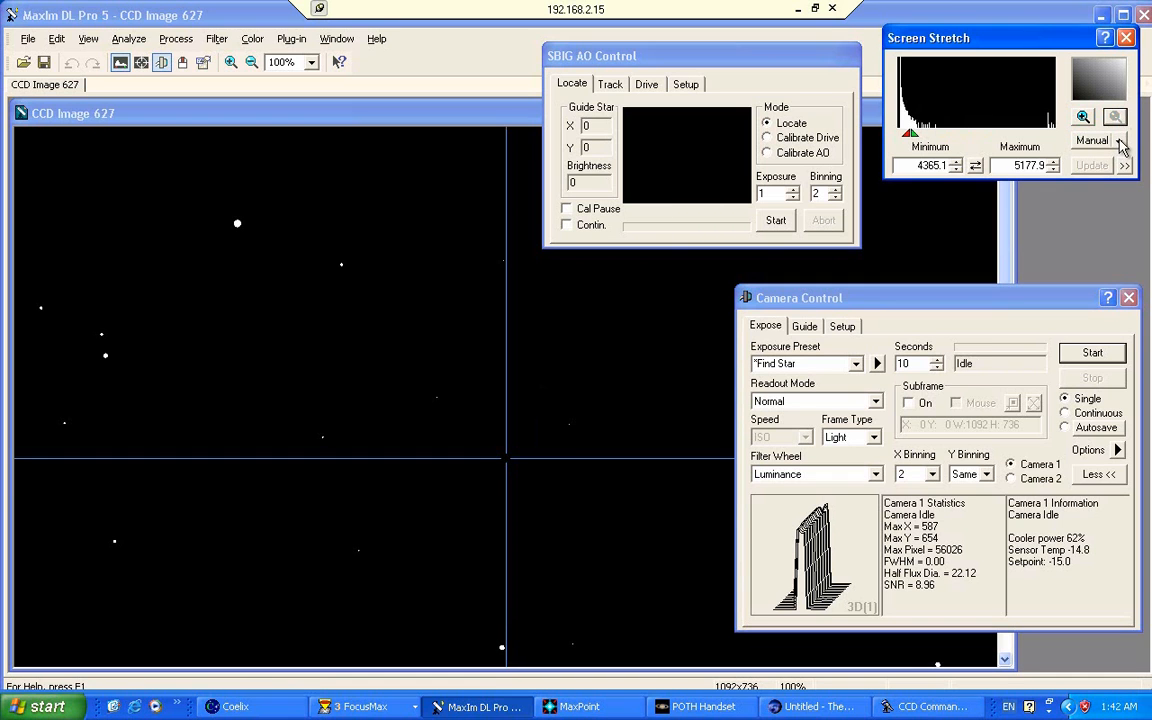
left_click(1120, 141)
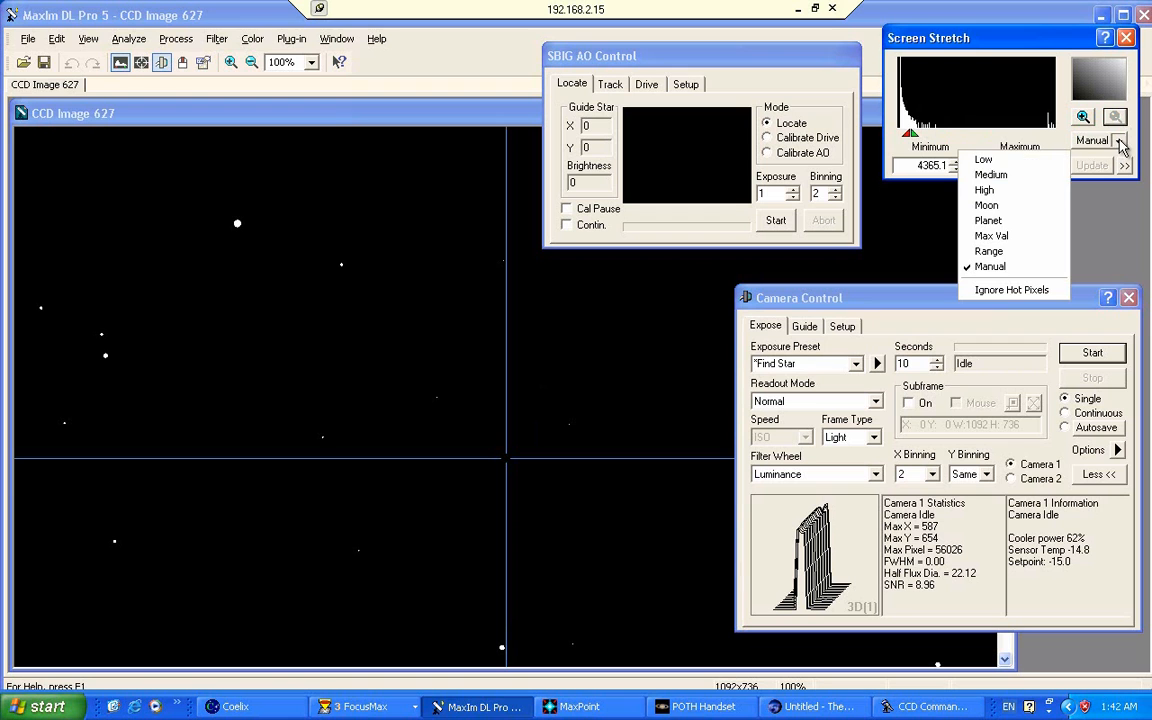
left_click(990, 175)
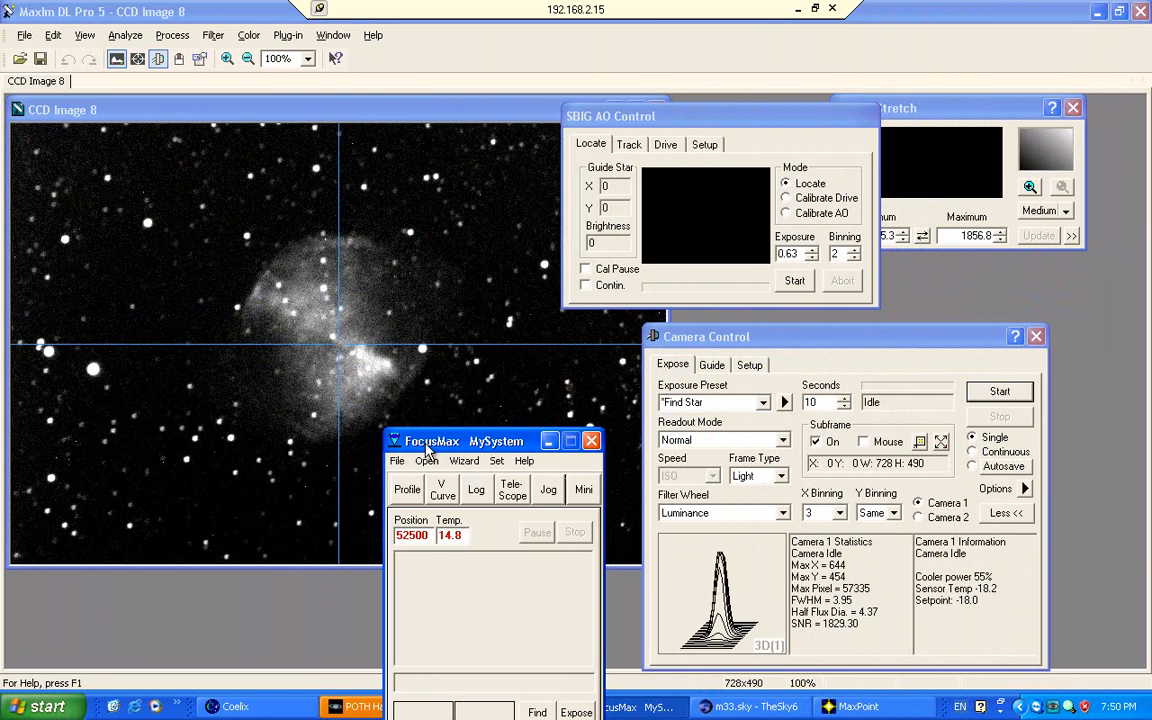
- Bring the FocusMax window fully onto the screen, open its Log, and place the Log clear of FocusMax
left_click_drag(427, 451, 458, 403)
left_click_drag(492, 276, 450, 204)
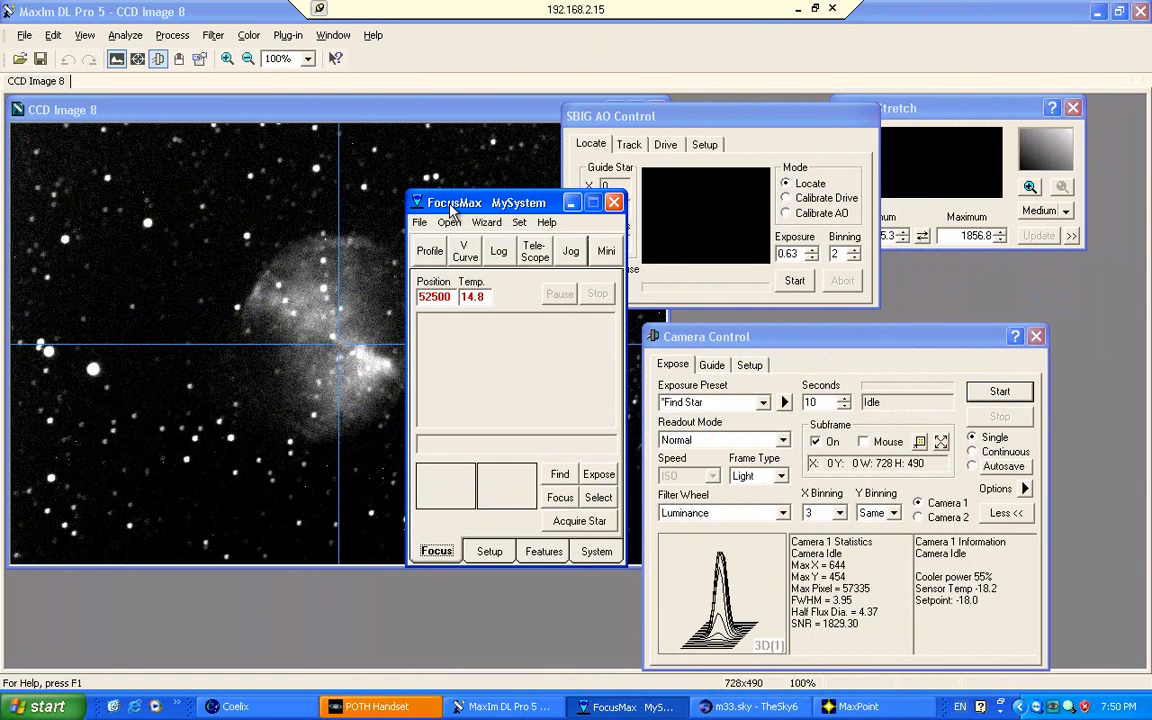
left_click_drag(452, 210, 468, 419)
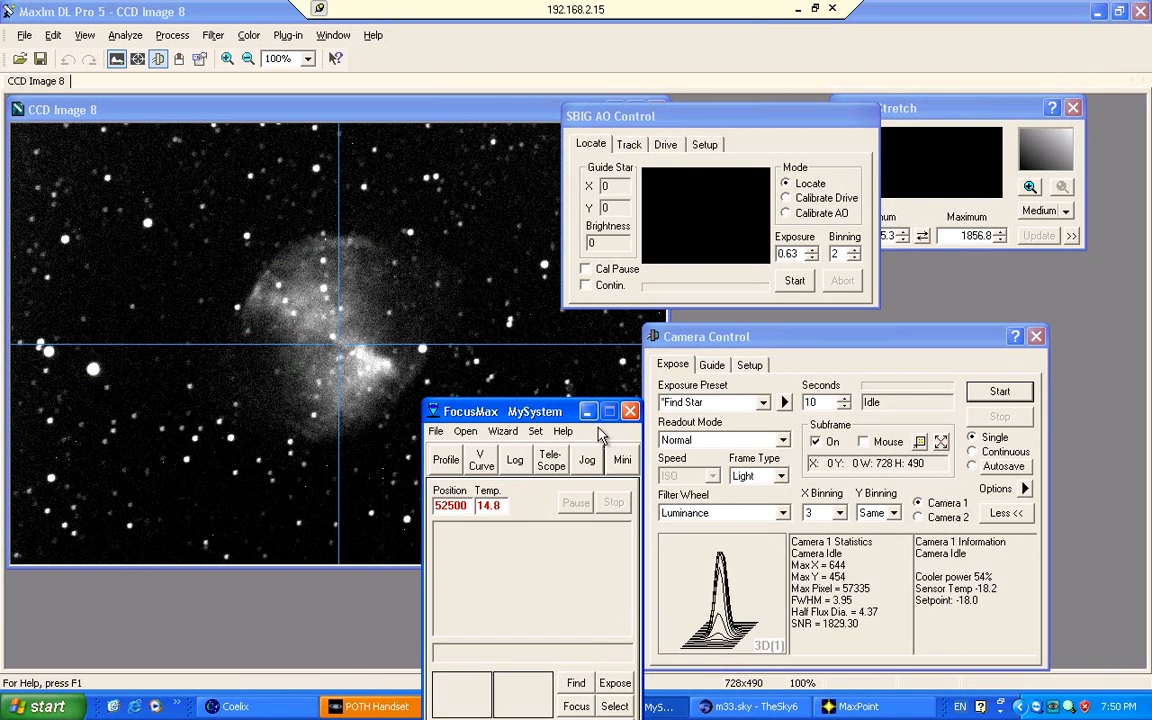
left_click_drag(538, 418, 519, 185)
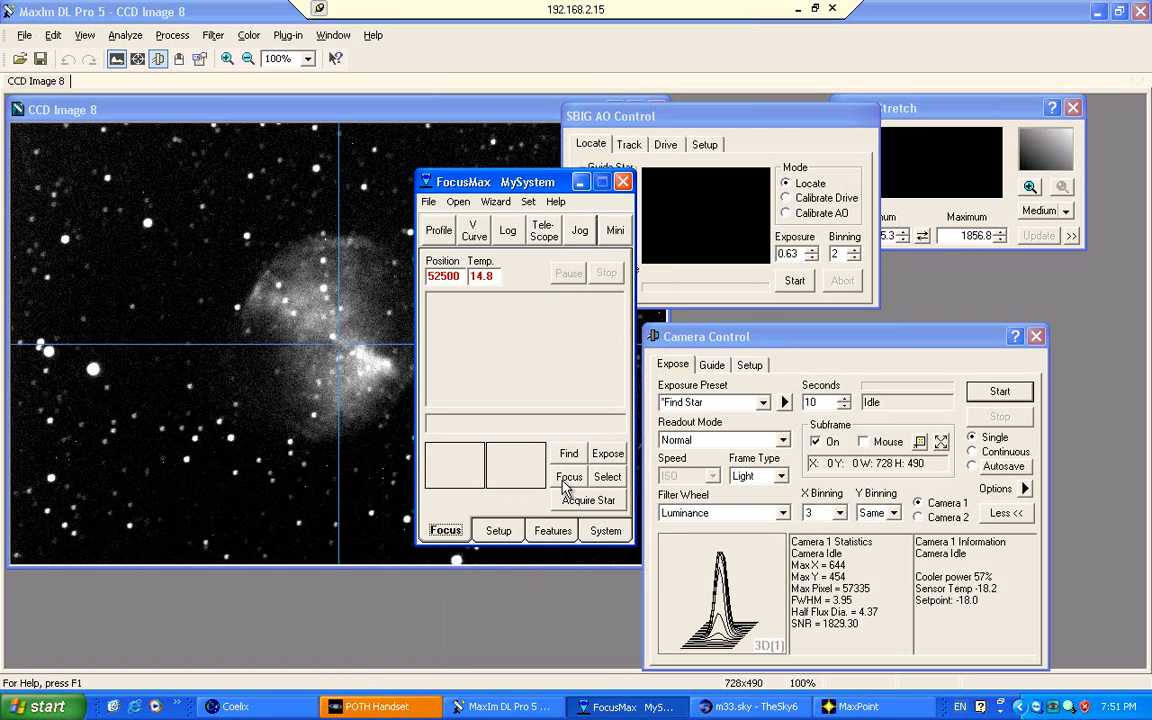
left_click(509, 236)
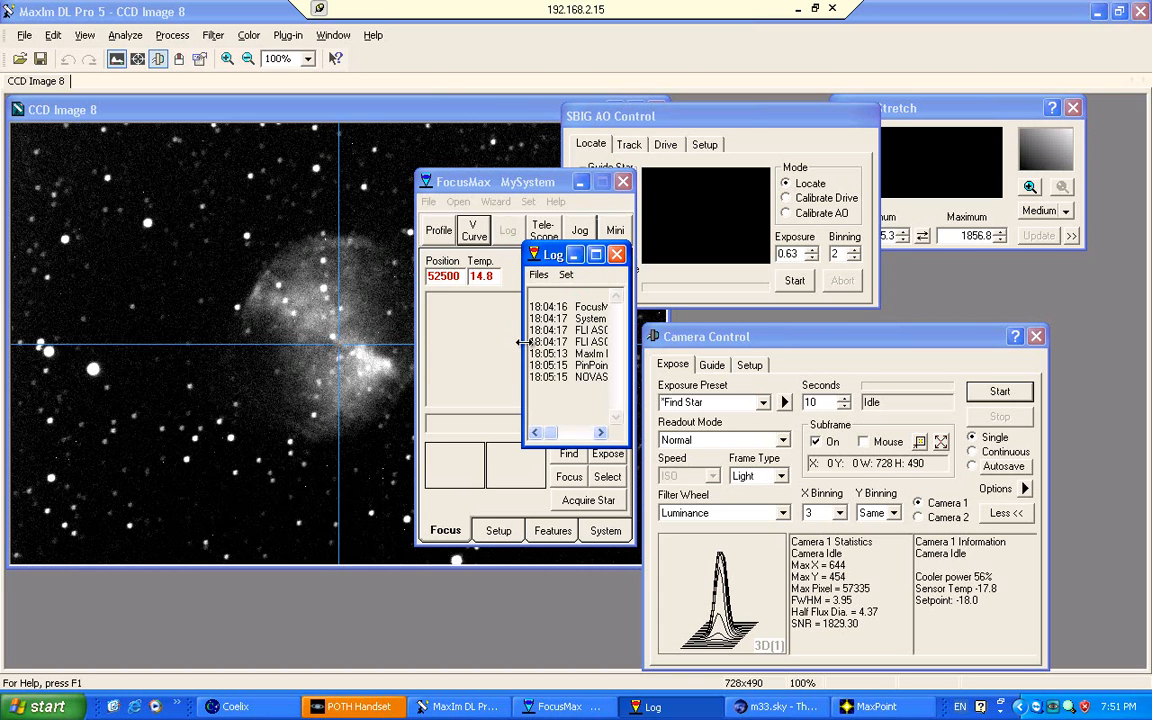
left_click_drag(521, 342, 109, 416)
left_click(450, 533)
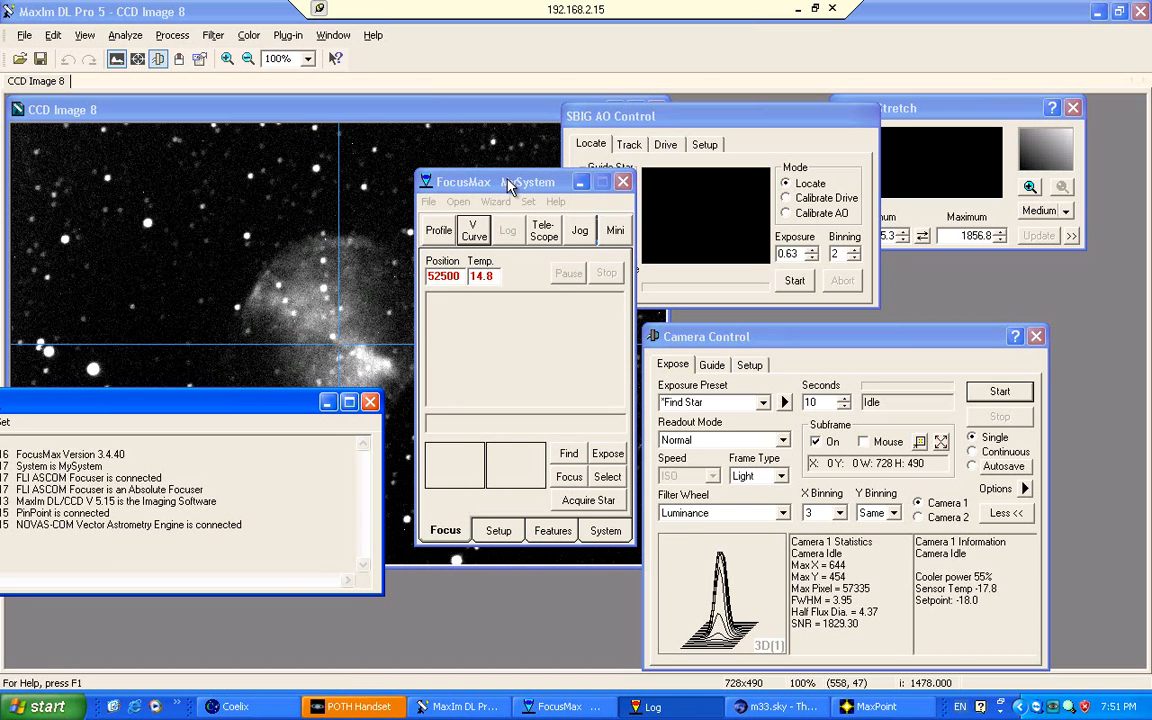
- Move FocusMax off the nebula image and run an automatic focus, repositioning the Log to show its entries
left_click(470, 182)
left_click_drag(783, 268, 783, 268)
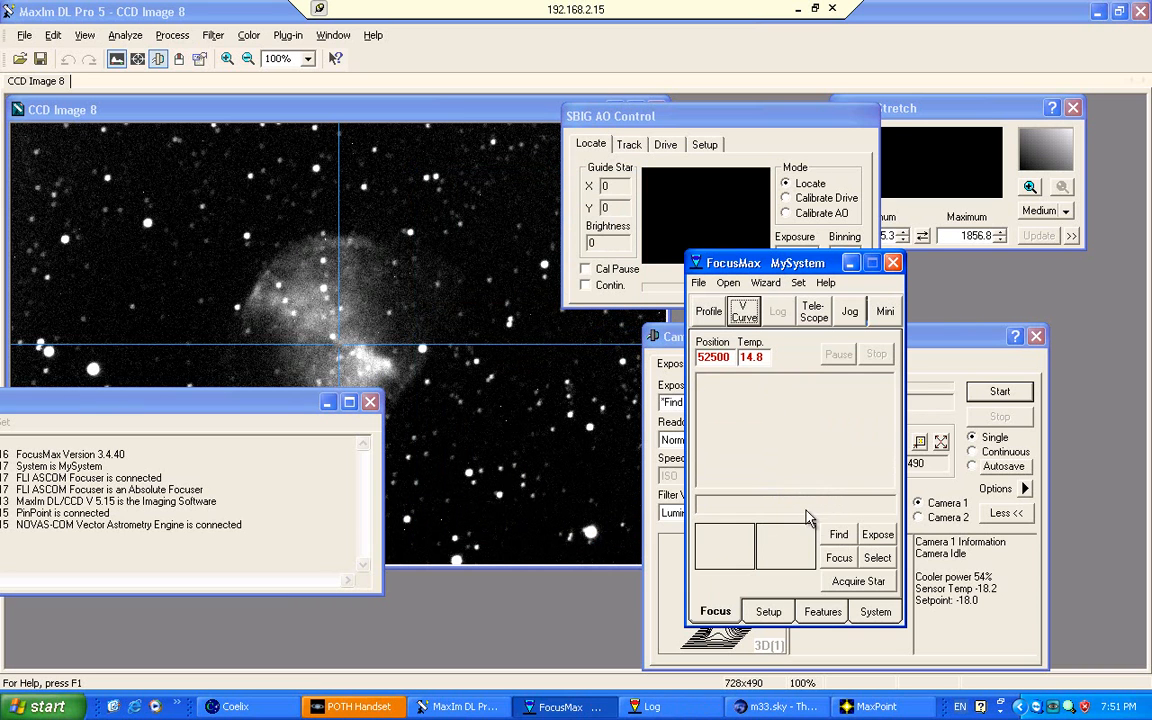
left_click(836, 560)
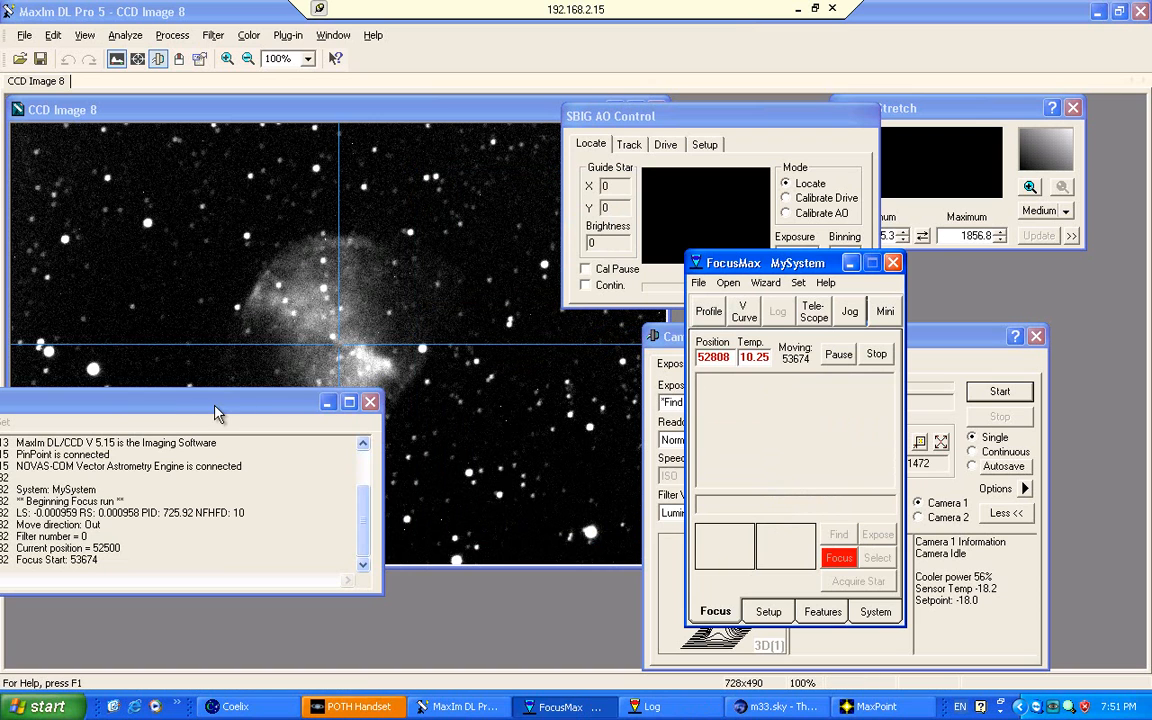
left_click_drag(200, 413, 296, 489)
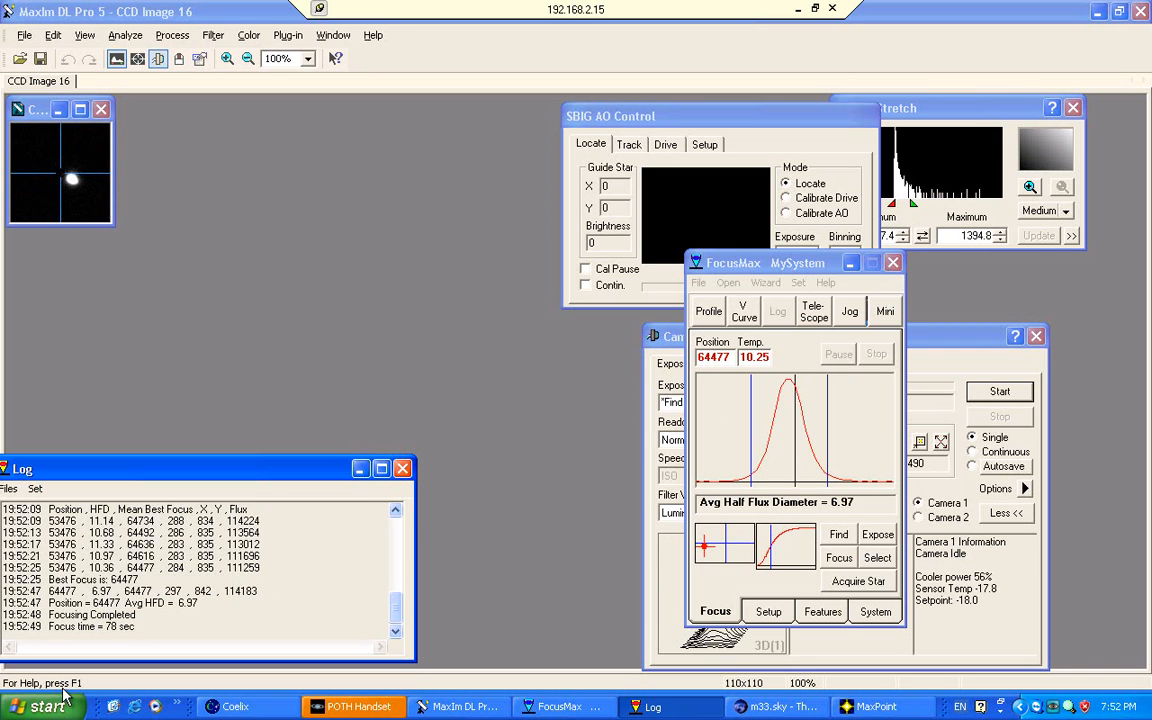
- Close the Log, minimize FocusMax, and start a single 10-second exposure at binning 3
left_click(402, 469)
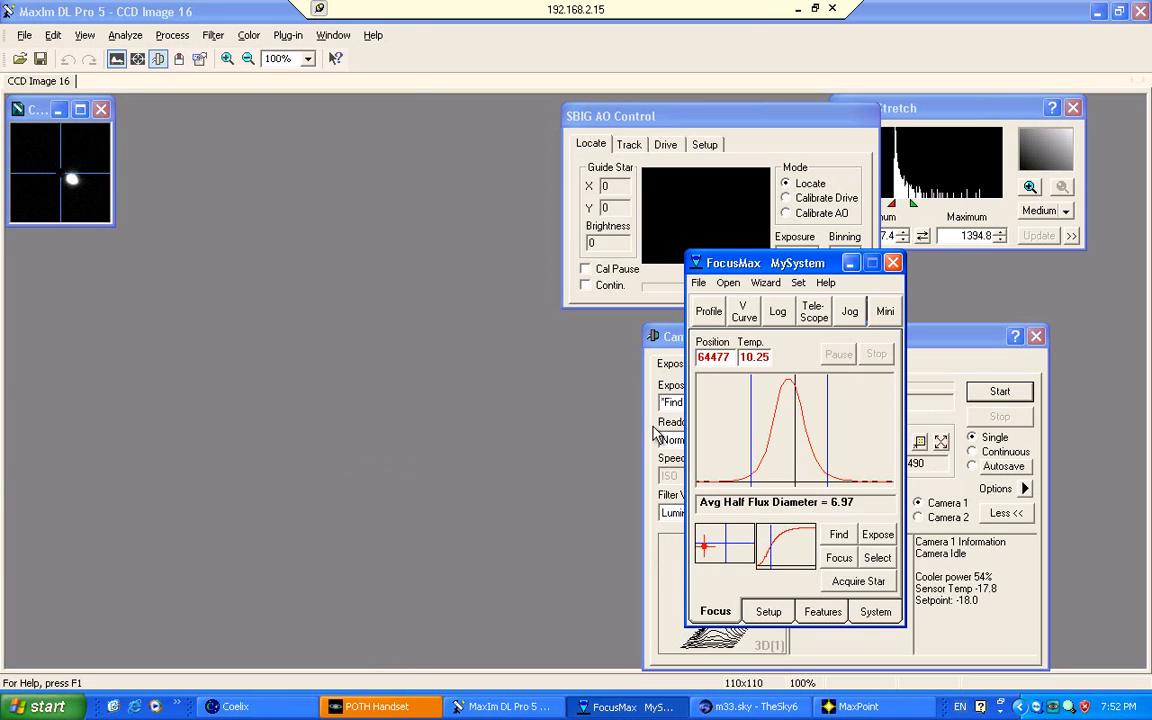
left_click(850, 265)
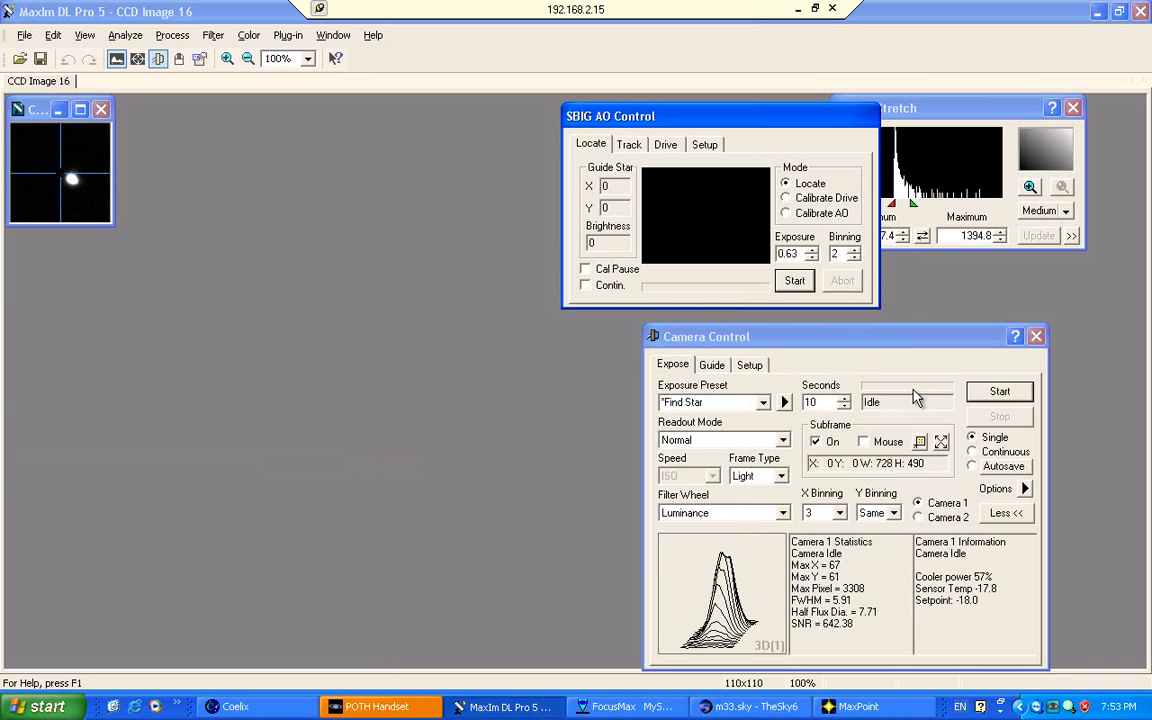
left_click(1016, 398)
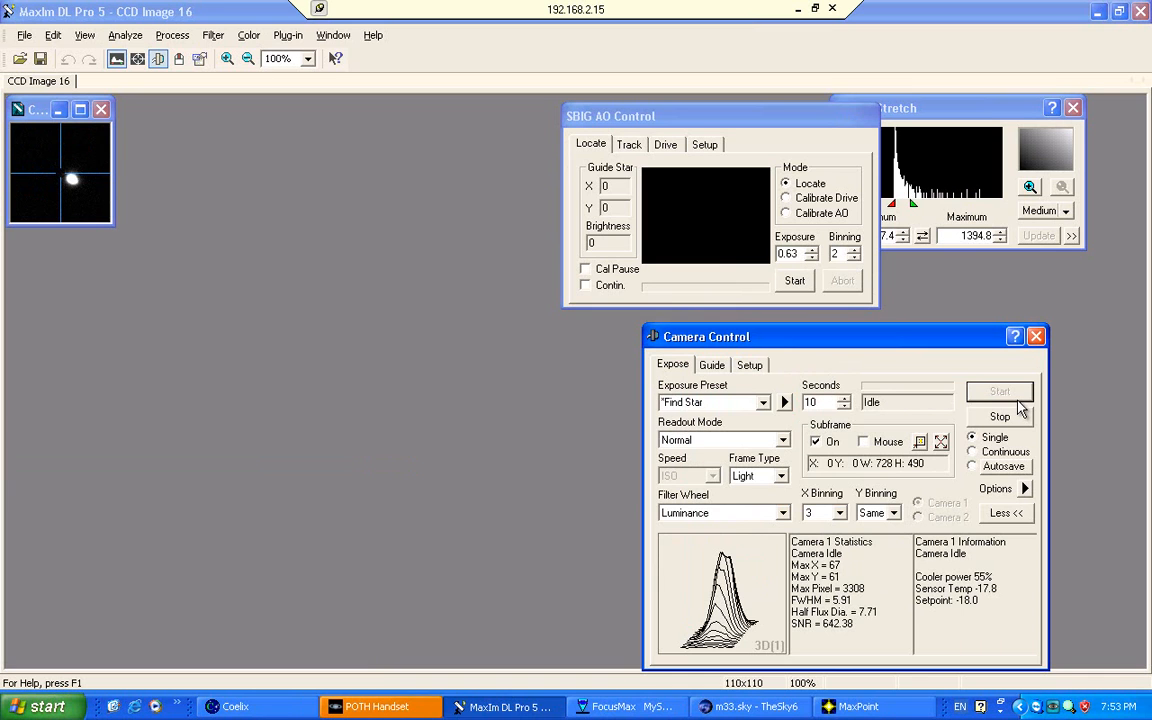